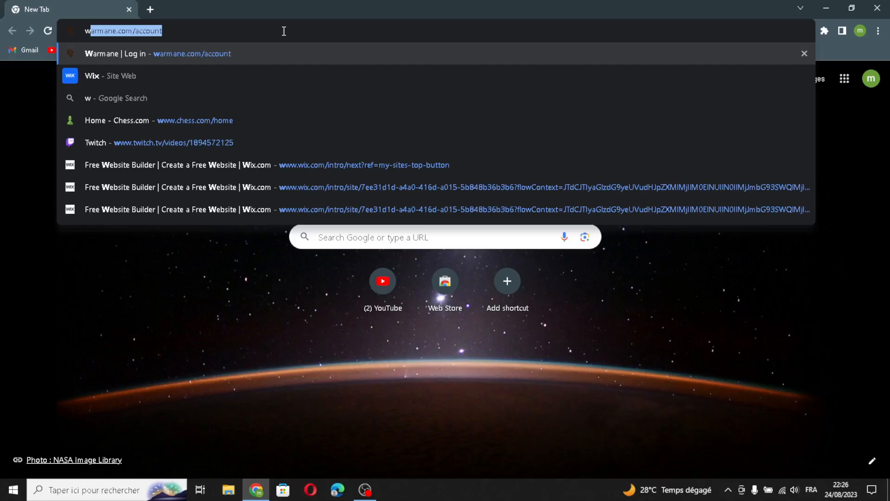
Search Google for 'wix' and open the official Wix.com result.
{"action": "type", "text": "ix"}
{"action": "key", "text": "Return"}
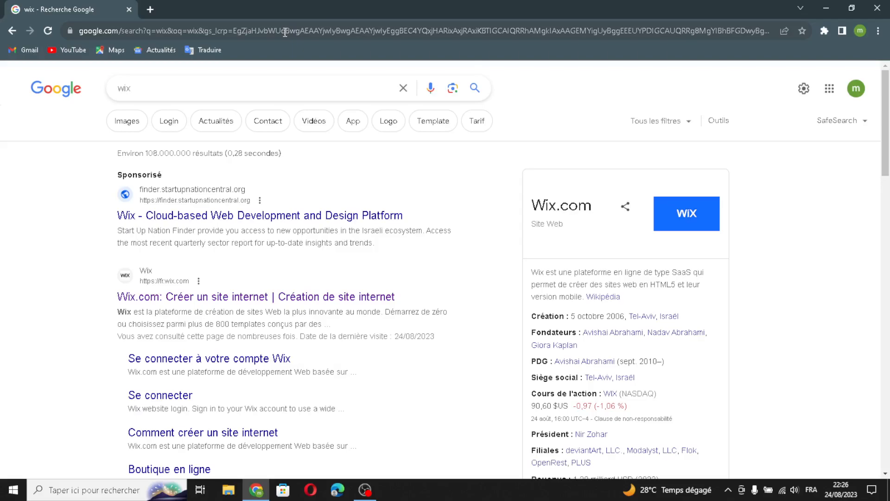
{"action": "left_click", "coordinate": [248, 296]}
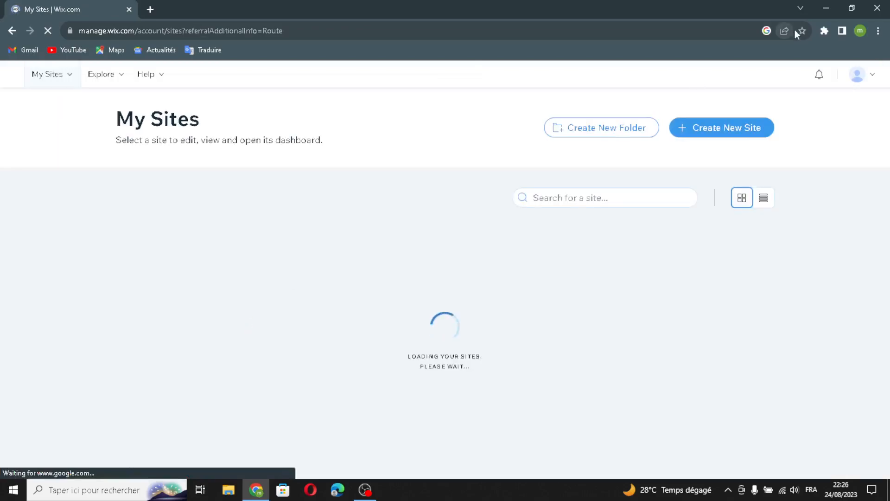
Create a new site and set its type to 'Investment Management Firm' via the 'manage' search.
{"action": "left_click", "coordinate": [759, 134]}
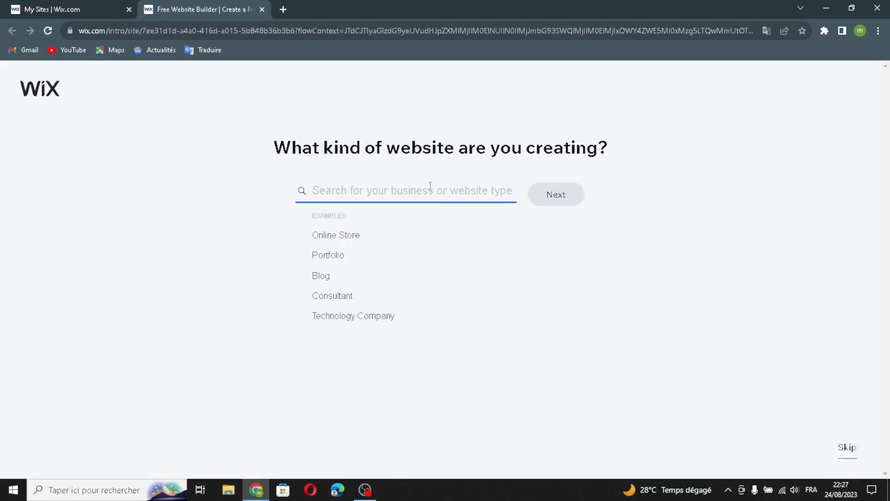
{"action": "type", "text": "manageù"}
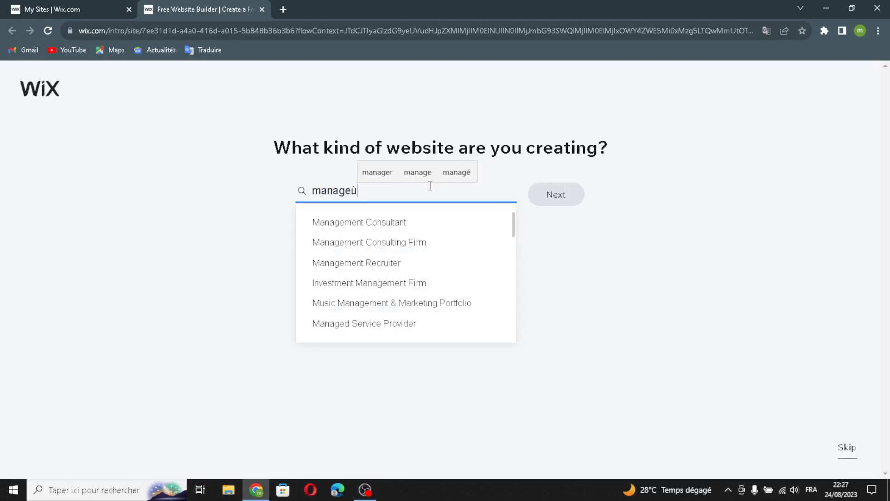
{"action": "key", "text": "BackSpace"}
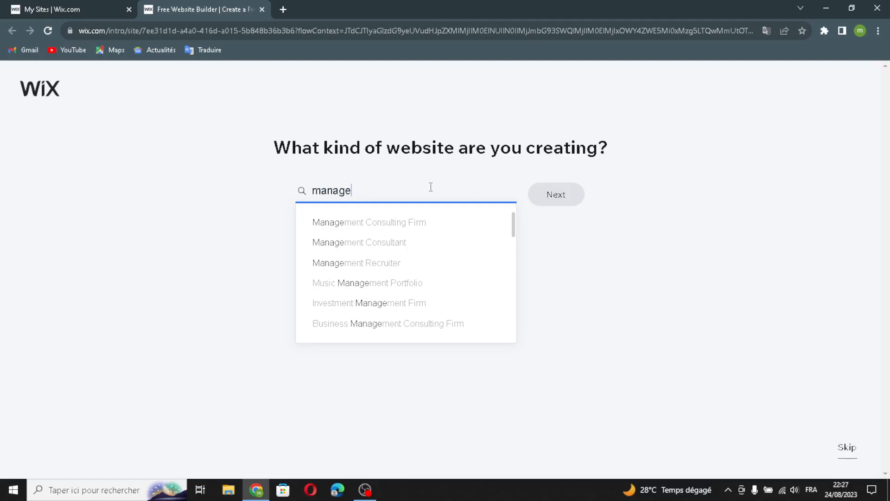
{"action": "left_click", "coordinate": [407, 223]}
{"action": "key", "text": "BackSpace"}
{"action": "key", "text": "BackSpace"}
{"action": "key", "text": "BackSpace"}
{"action": "key", "text": "BackSpace"}
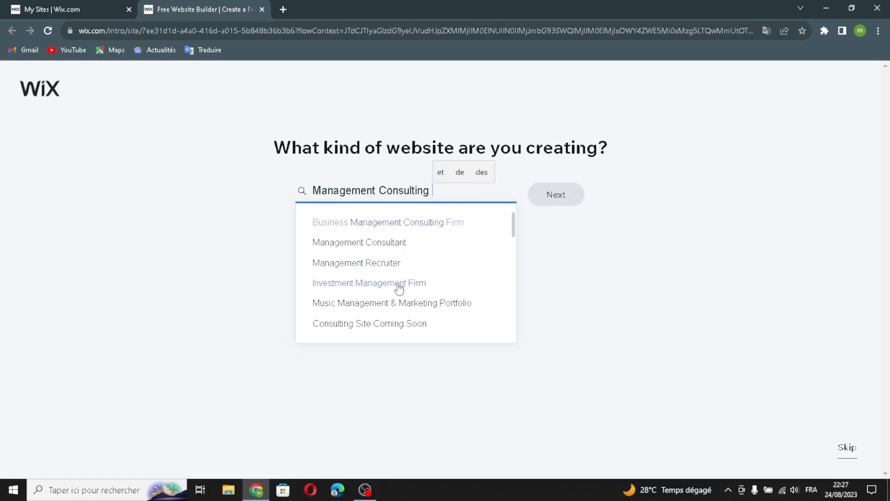
{"action": "left_click", "coordinate": [387, 281]}
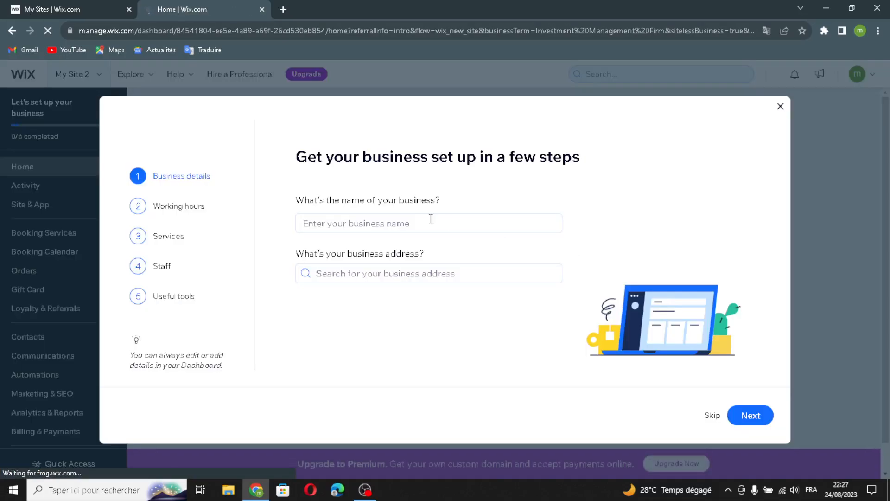
Enter 'BizManage' as the business name and keep the default Mon–Fri 10:00–18:00 hours.
{"action": "left_click", "coordinate": [424, 220]}
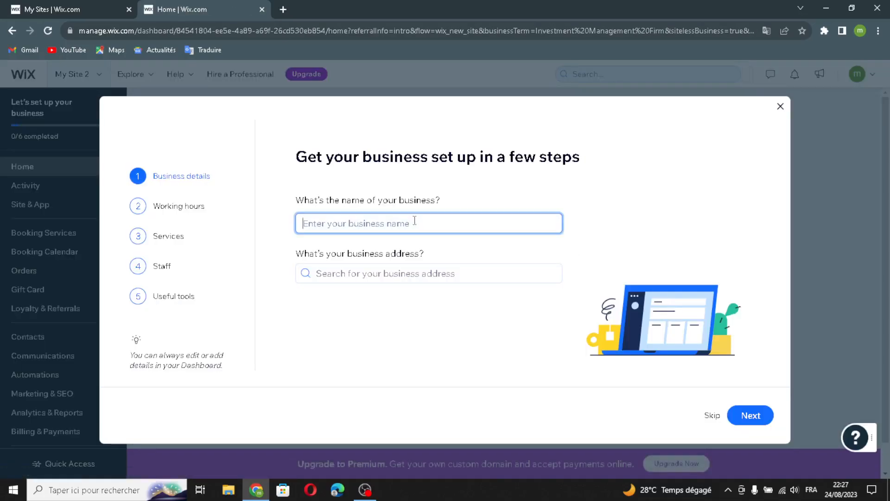
{"action": "type", "text": "BizManage"}
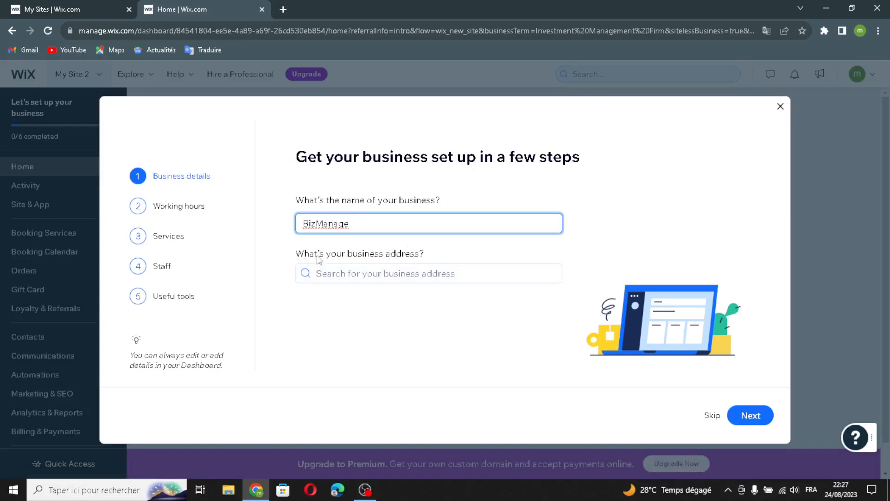
{"action": "left_click", "coordinate": [747, 419]}
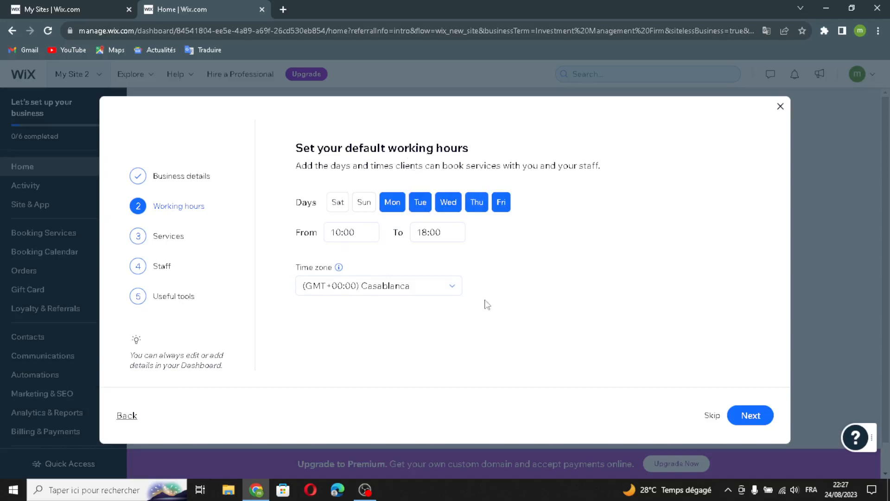
{"action": "left_click", "coordinate": [745, 418]}
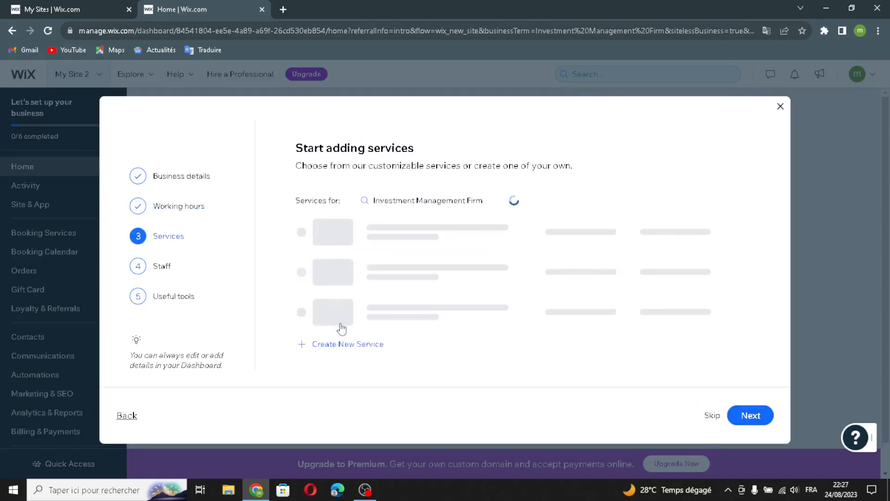
Add all six suggested services, from In-person Tax Filing to Landlord Mentorship Meetup.
{"action": "left_click", "coordinate": [340, 239]}
{"action": "left_click", "coordinate": [342, 282]}
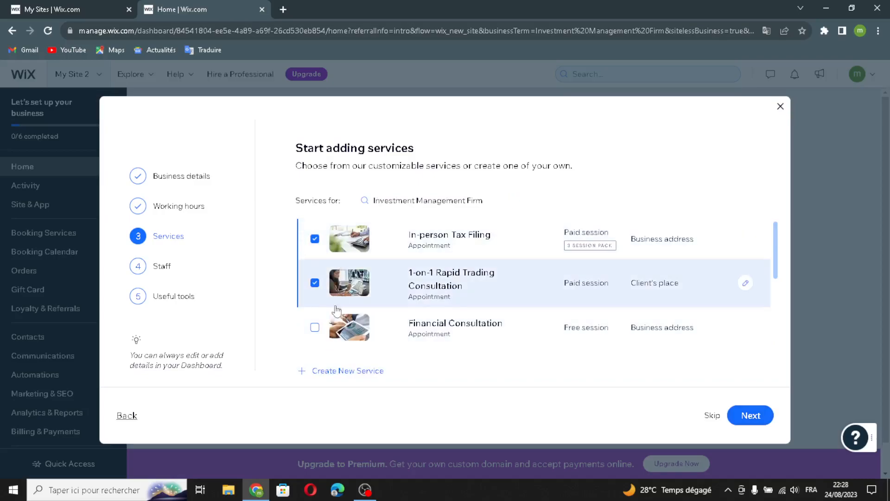
{"action": "left_click", "coordinate": [344, 327]}
{"action": "scroll", "coordinate": [346, 318], "scroll_direction": "down", "scroll_amount": 1}
{"action": "left_click", "coordinate": [346, 319]}
{"action": "left_click", "coordinate": [344, 347]}
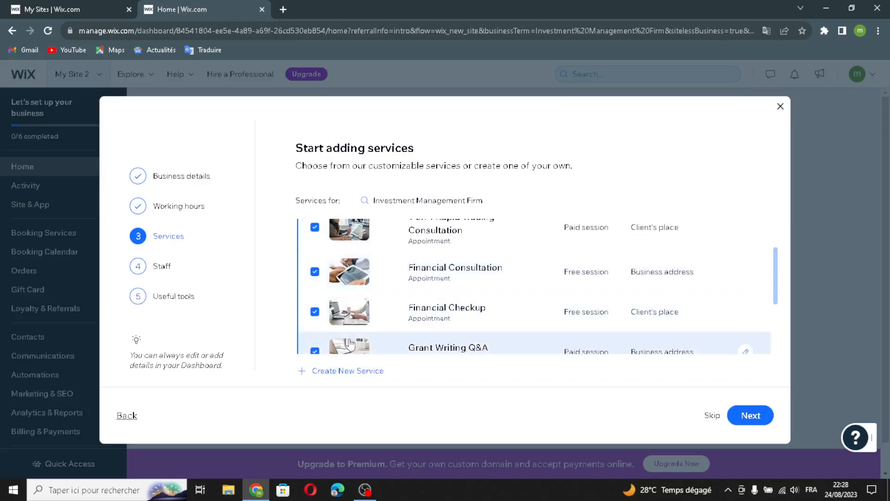
{"action": "scroll", "coordinate": [346, 345], "scroll_direction": "down", "scroll_amount": 1}
{"action": "left_click", "coordinate": [360, 344]}
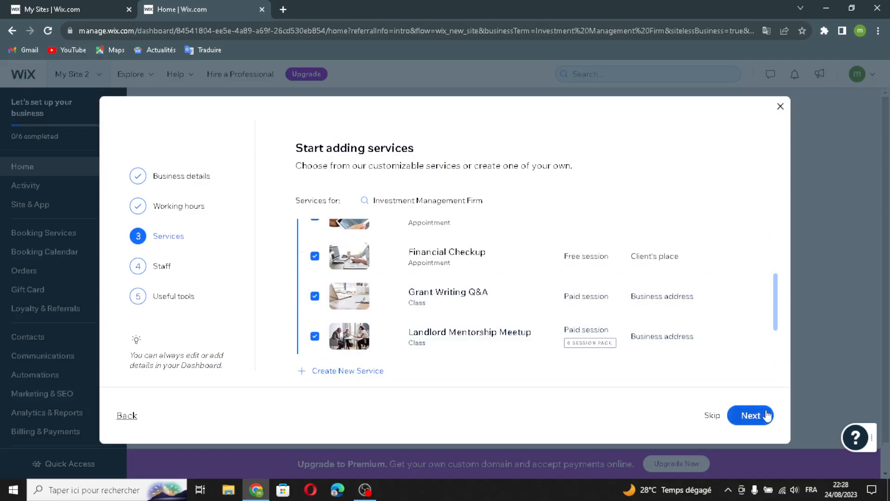
{"action": "left_click", "coordinate": [751, 415]}
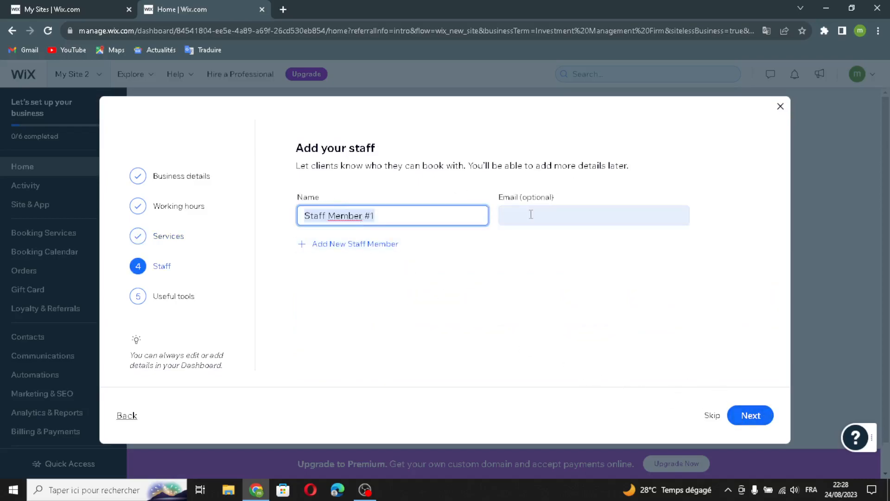
Keep the default staff and enable virtual sessions, online payments, Owner app, reminders and calendar sync.
{"action": "left_click", "coordinate": [753, 416]}
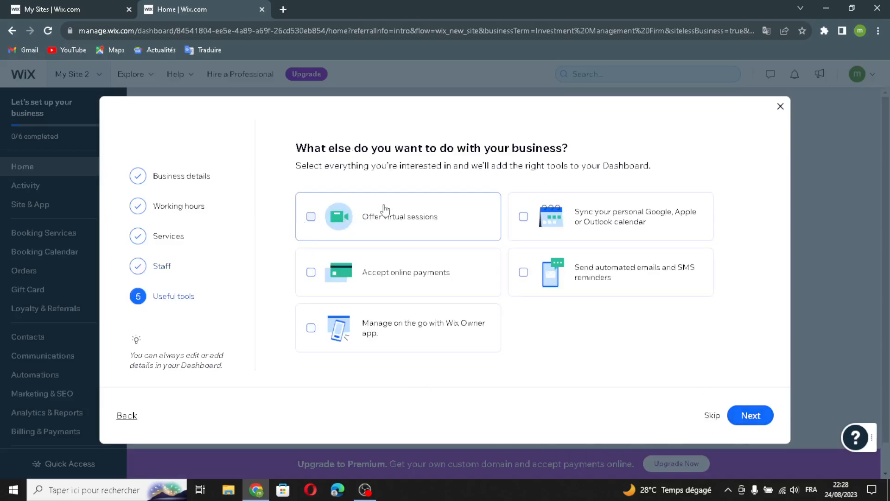
{"action": "left_click", "coordinate": [398, 219]}
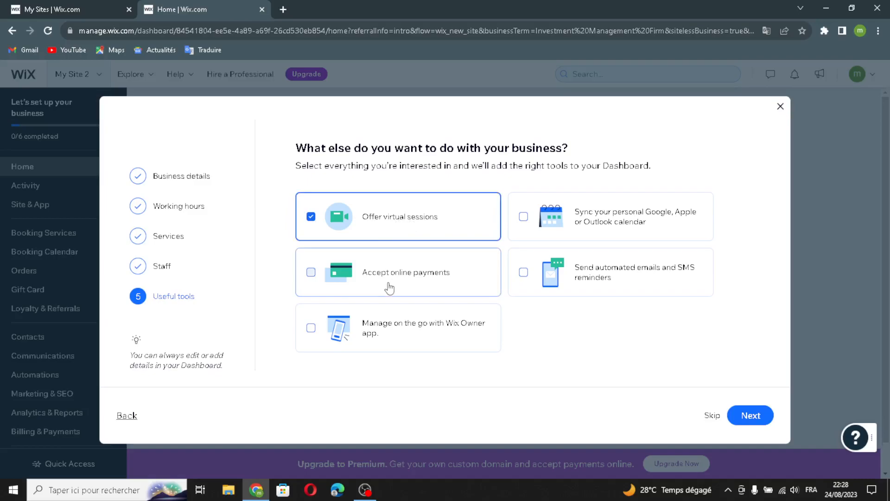
{"action": "left_click", "coordinate": [390, 288]}
{"action": "left_click", "coordinate": [388, 332]}
{"action": "left_click", "coordinate": [526, 278]}
{"action": "left_click", "coordinate": [538, 213]}
{"action": "left_click", "coordinate": [749, 417]}
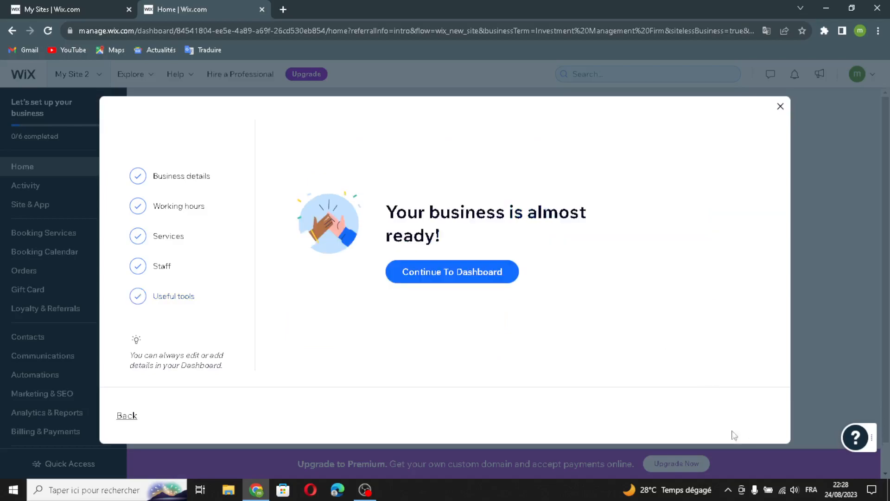
{"action": "left_click", "coordinate": [417, 277]}
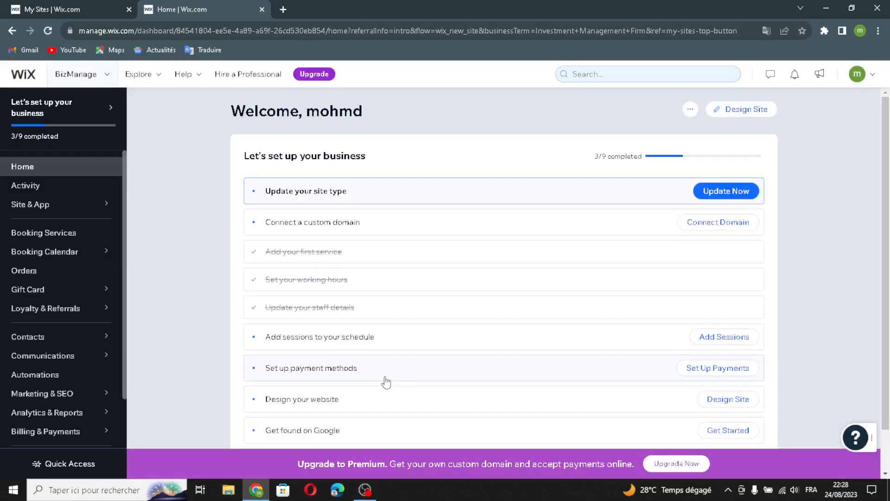
Let Wix create the site automatically, adding one extra social link row to the business info.
{"action": "left_click", "coordinate": [736, 112]}
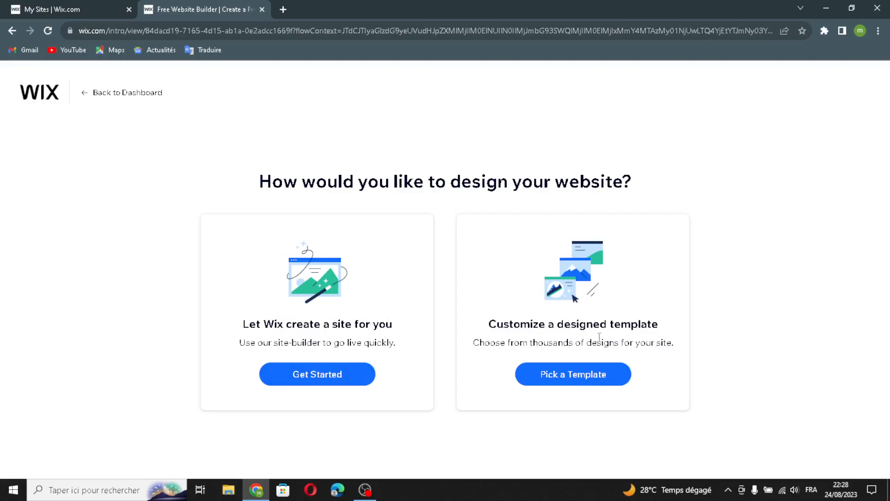
{"action": "left_click", "coordinate": [310, 376]}
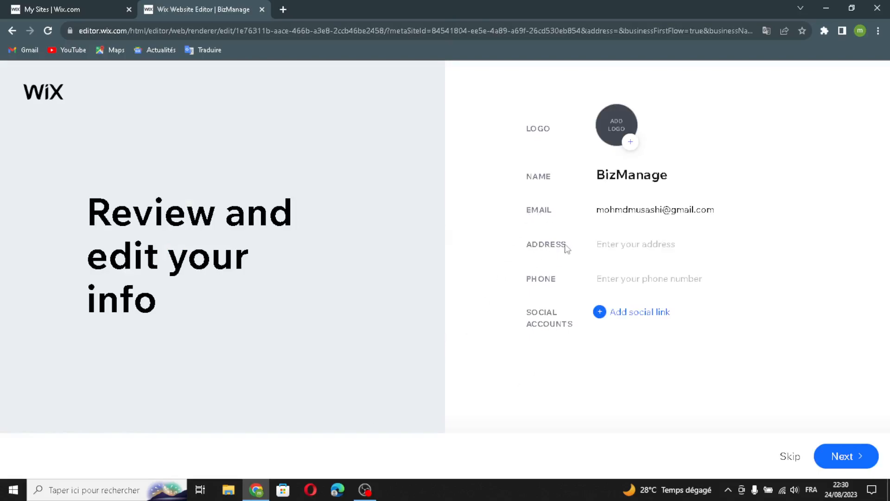
{"action": "left_click", "coordinate": [603, 314]}
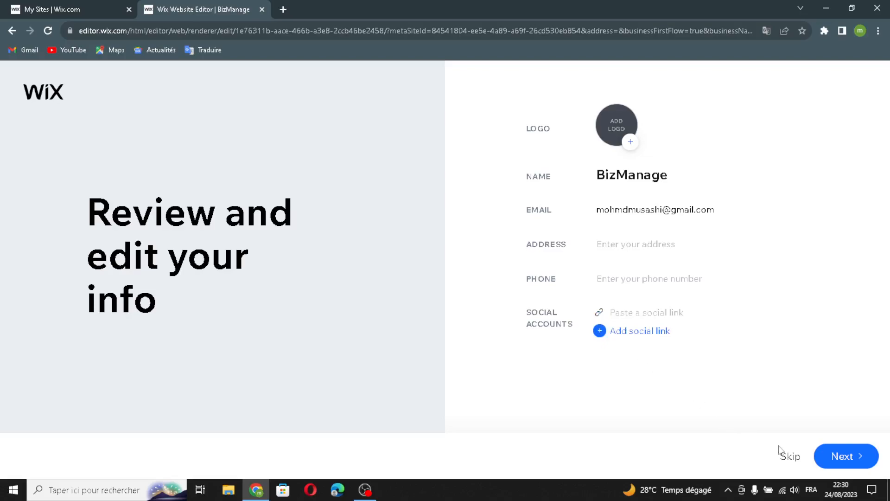
{"action": "left_click", "coordinate": [840, 458]}
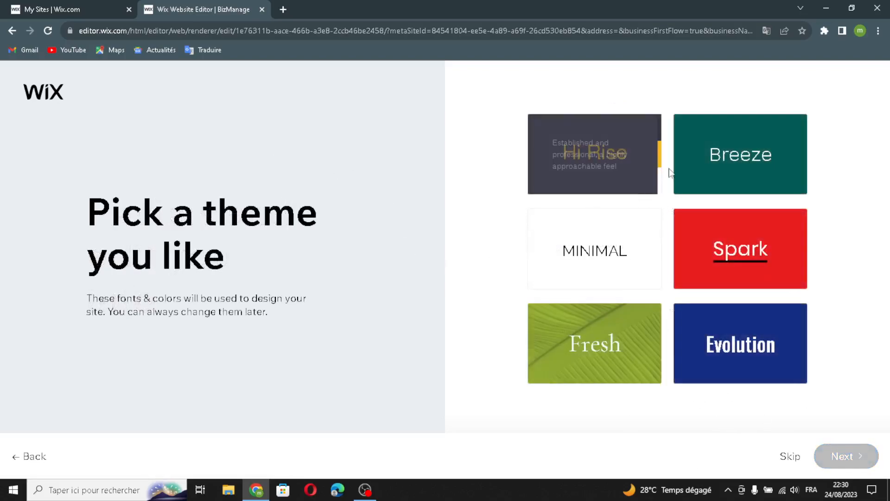
Pick the Breeze theme, the first homepage design, and the suggested About, News and Contact pages.
{"action": "left_click", "coordinate": [715, 169]}
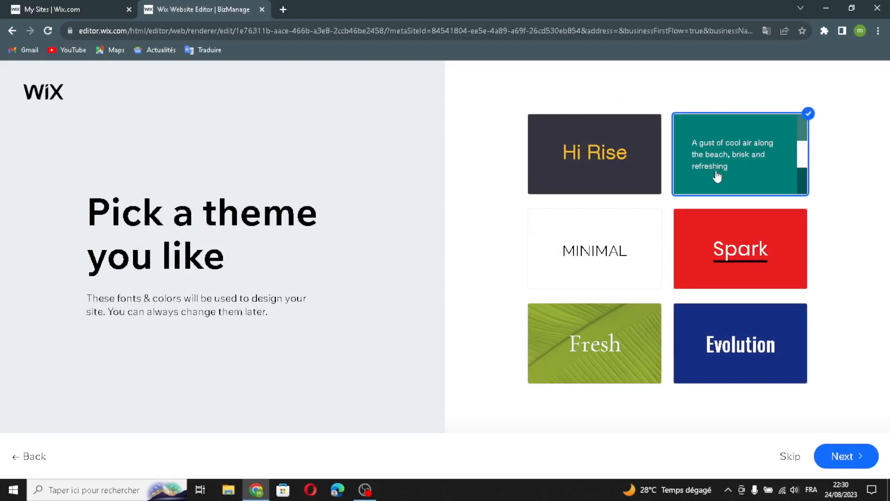
{"action": "left_click", "coordinate": [850, 456]}
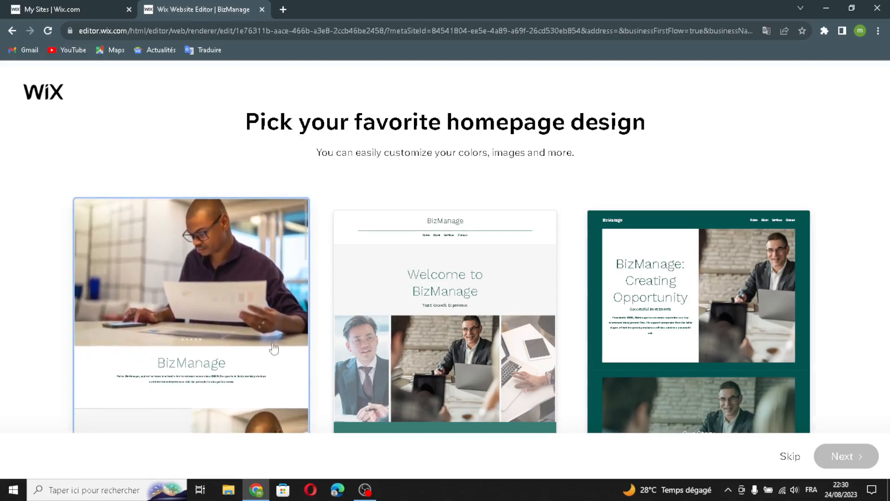
{"action": "left_click", "coordinate": [222, 306]}
{"action": "left_click", "coordinate": [836, 464]}
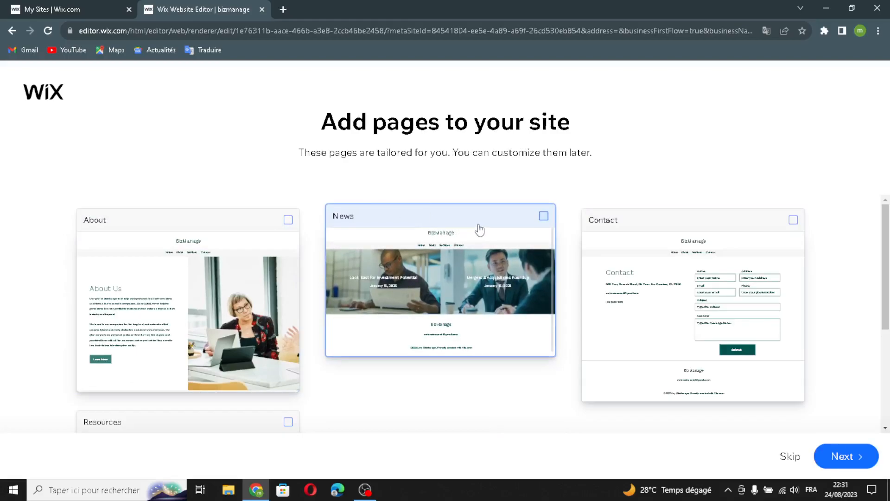
{"action": "left_click", "coordinate": [830, 452]}
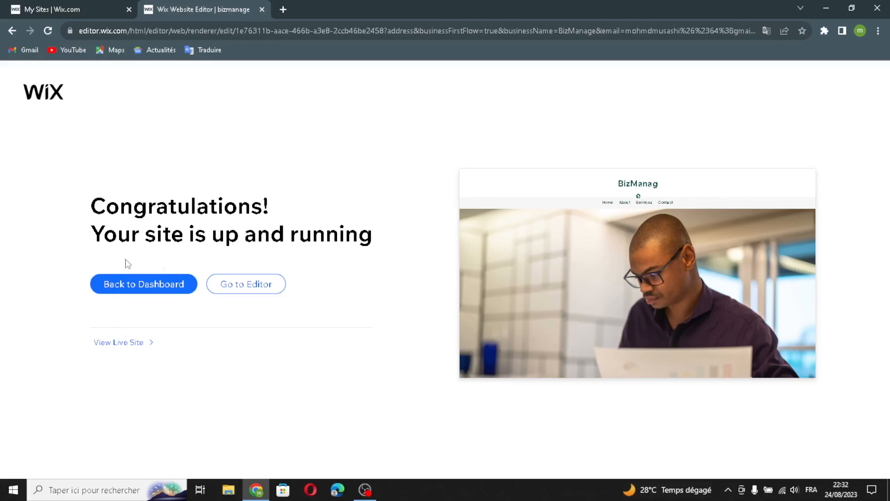
Open BizManage in the Wix Editor and show the Add Elements text options.
{"action": "left_click", "coordinate": [238, 288]}
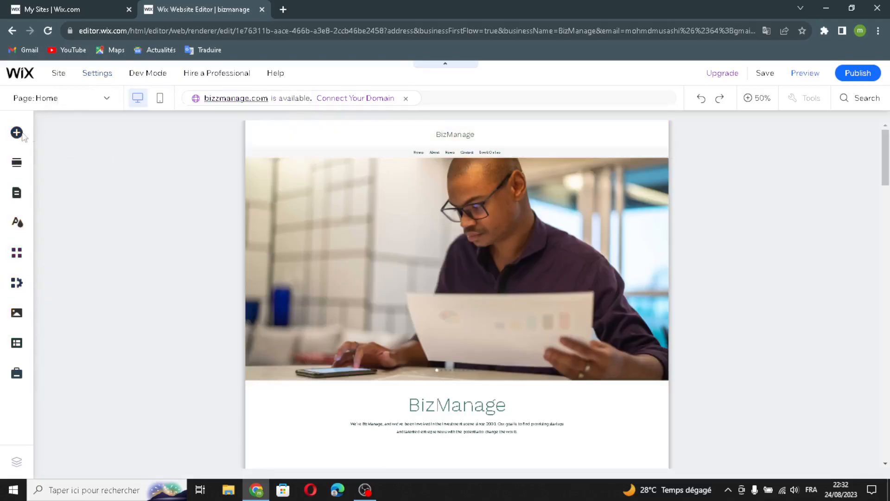
{"action": "left_click", "coordinate": [16, 135]}
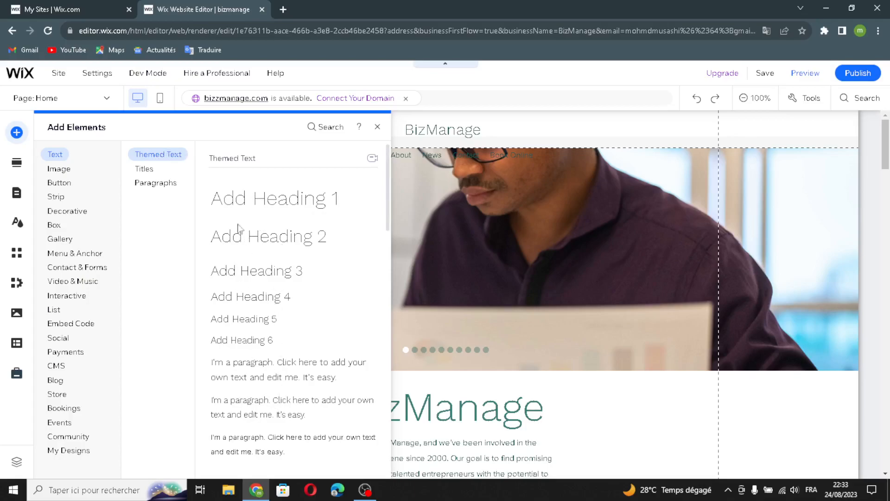
Browse Titles and Paragraphs text styles and the image library, then show the Button designs.
{"action": "left_click", "coordinate": [146, 171]}
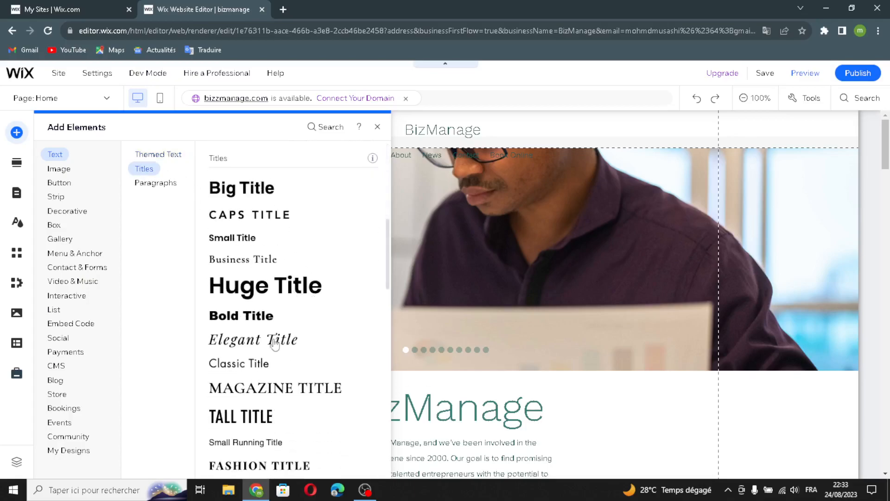
{"action": "left_click", "coordinate": [173, 186]}
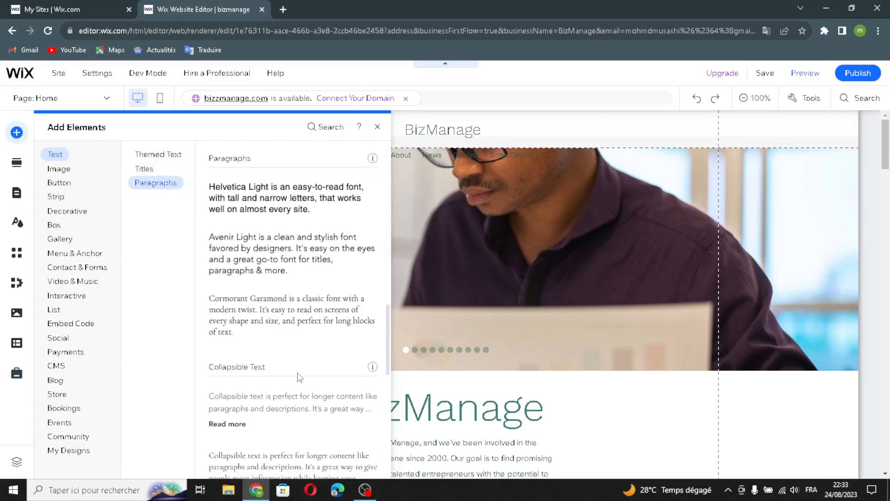
{"action": "left_click", "coordinate": [68, 170]}
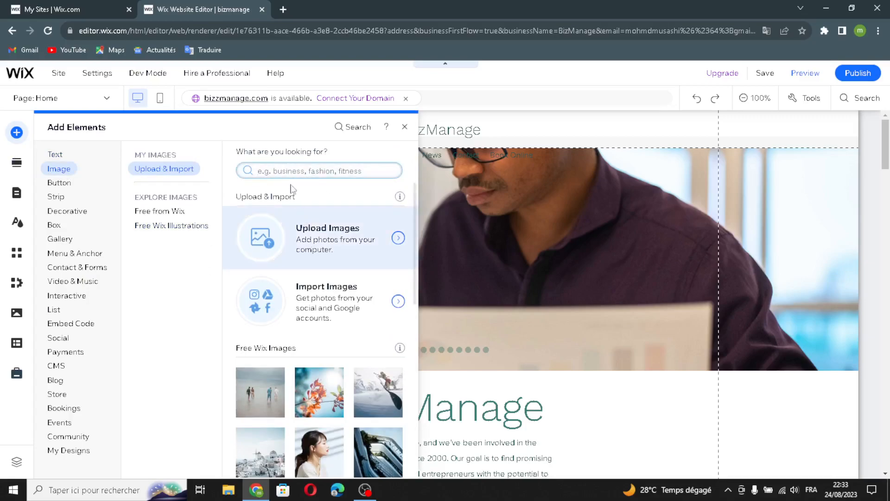
{"action": "left_click", "coordinate": [329, 176]}
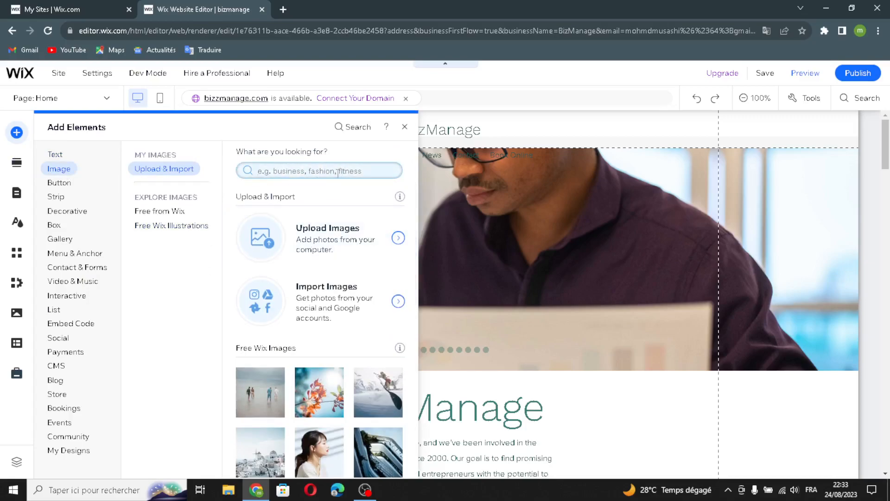
{"action": "scroll", "coordinate": [294, 282], "scroll_direction": "down", "scroll_amount": 5}
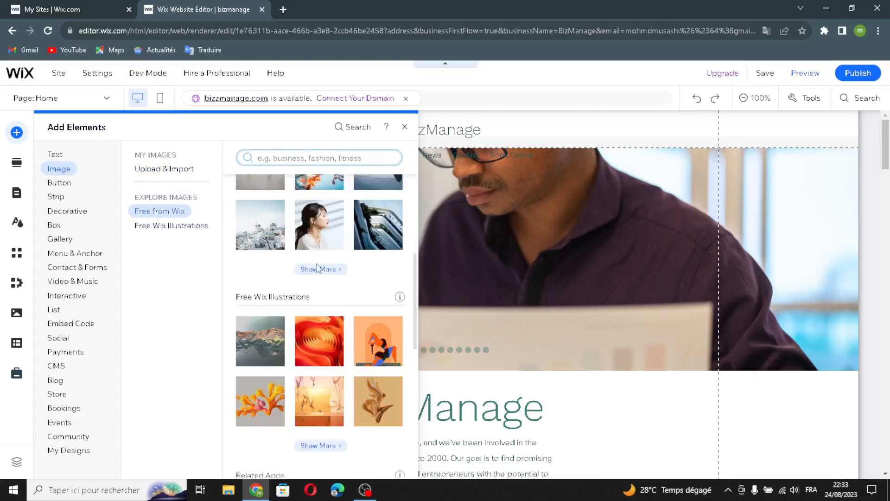
{"action": "left_click", "coordinate": [69, 185]}
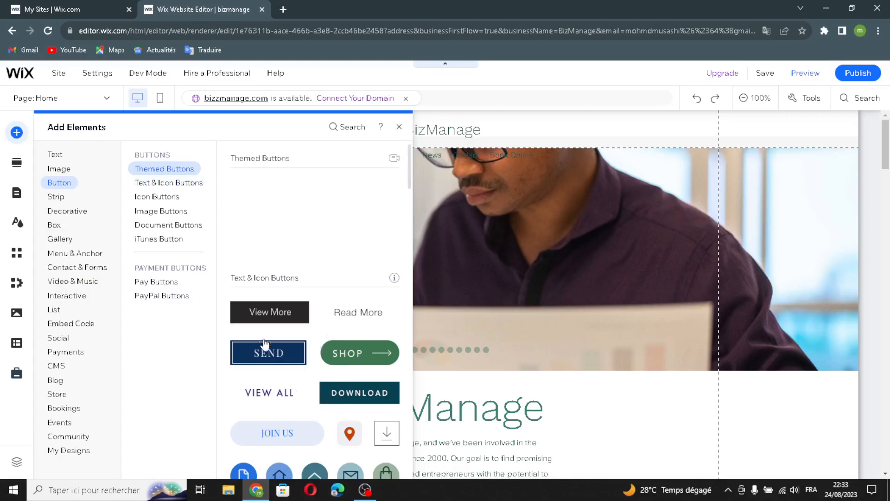
Browse the Image, Document, iTunes, Pay and PayPal button design groups.
{"action": "left_click", "coordinate": [169, 197]}
{"action": "left_click", "coordinate": [153, 212]}
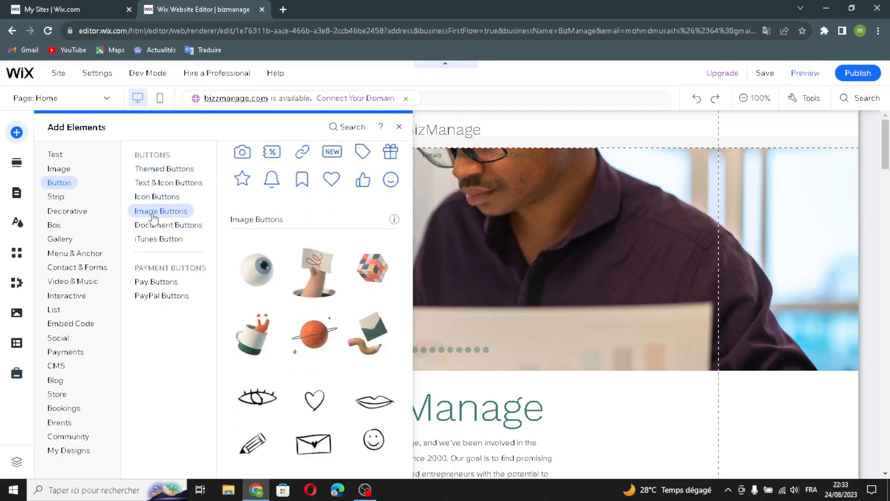
{"action": "left_click", "coordinate": [163, 226]}
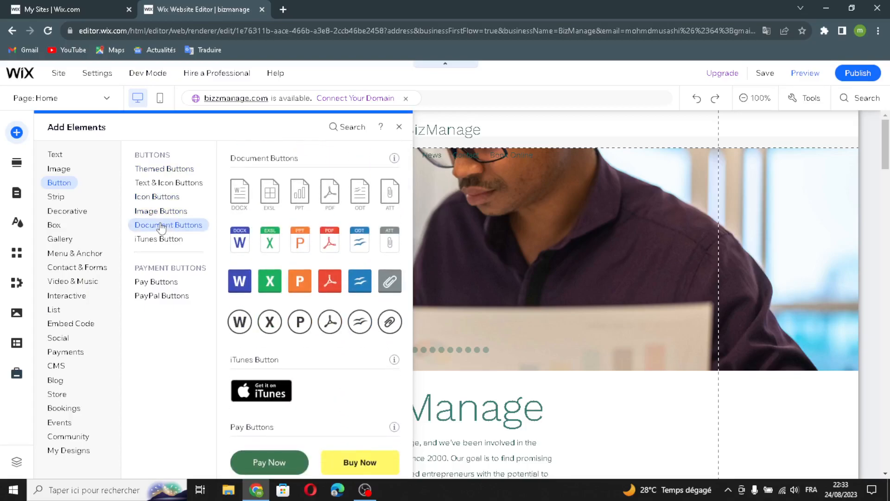
{"action": "left_click", "coordinate": [179, 240]}
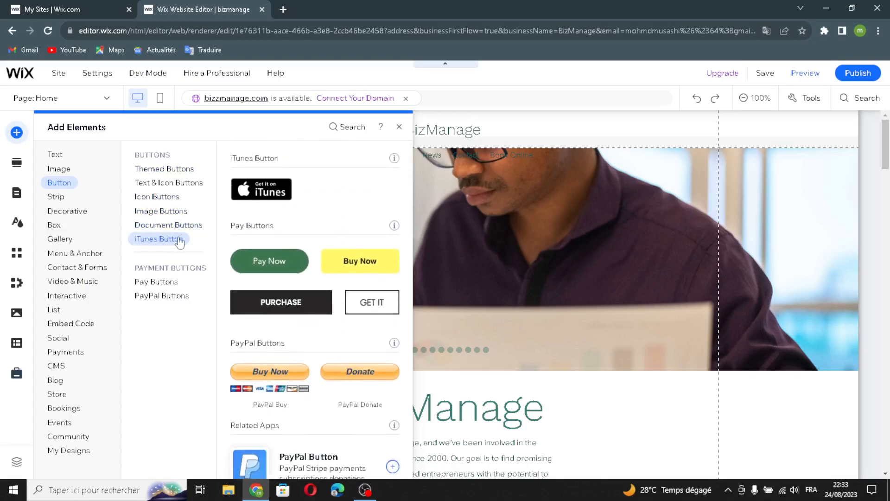
{"action": "left_click", "coordinate": [162, 281]}
{"action": "left_click", "coordinate": [146, 297]}
{"action": "left_click", "coordinate": [155, 283]}
{"action": "left_click", "coordinate": [149, 298]}
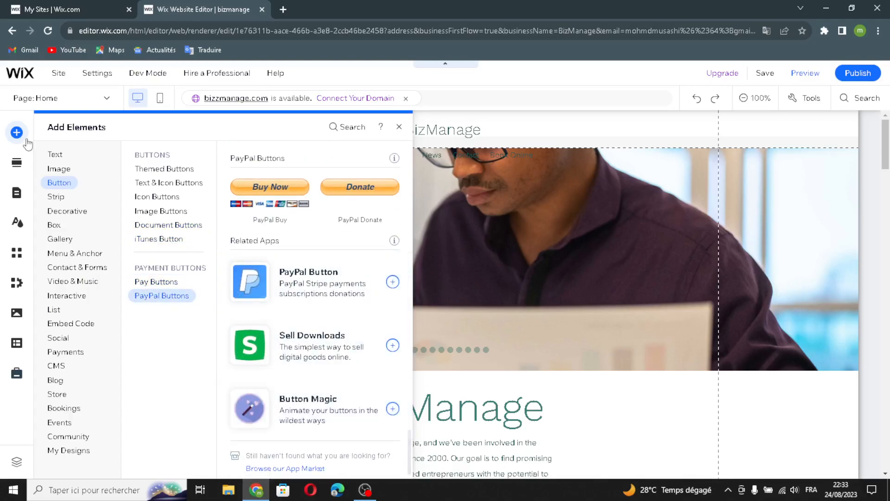
Browse Strip layouts: Featured, About, Services, Contact, Welcome, Testimonials and Team.
{"action": "left_click", "coordinate": [56, 198]}
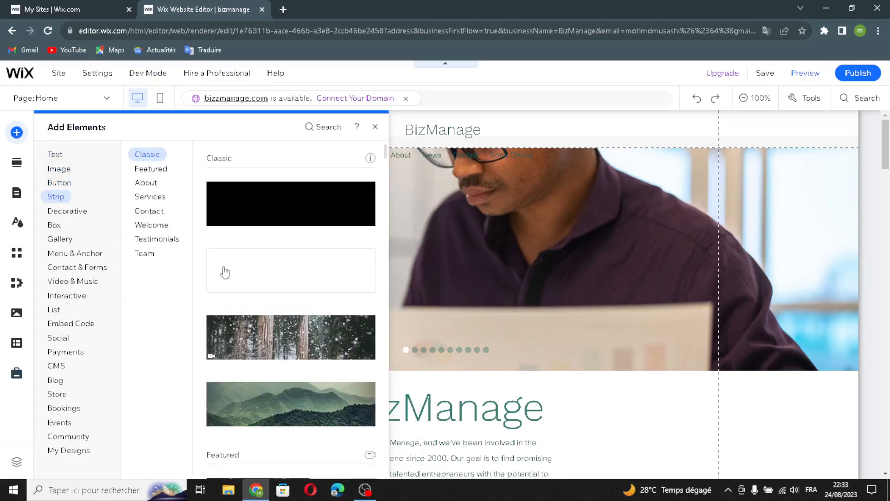
{"action": "left_click", "coordinate": [147, 183]}
{"action": "left_click", "coordinate": [149, 172]}
{"action": "left_click", "coordinate": [146, 182]}
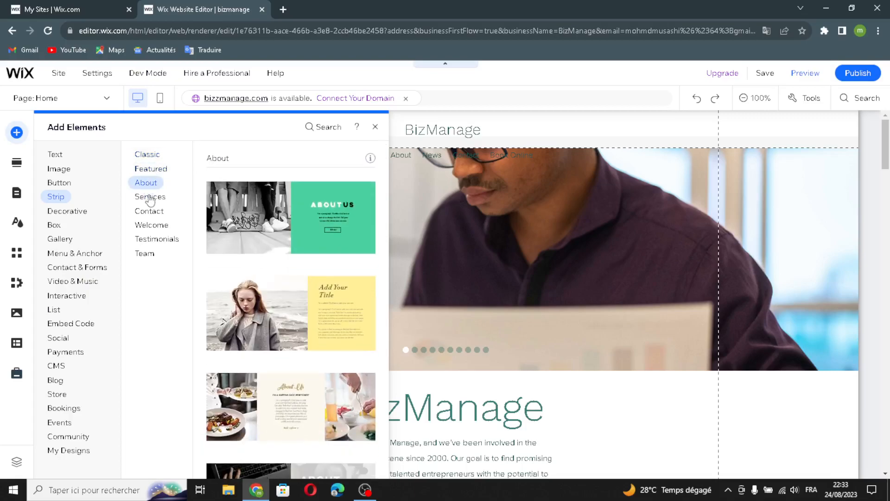
{"action": "left_click", "coordinate": [149, 198]}
{"action": "left_click", "coordinate": [149, 211]}
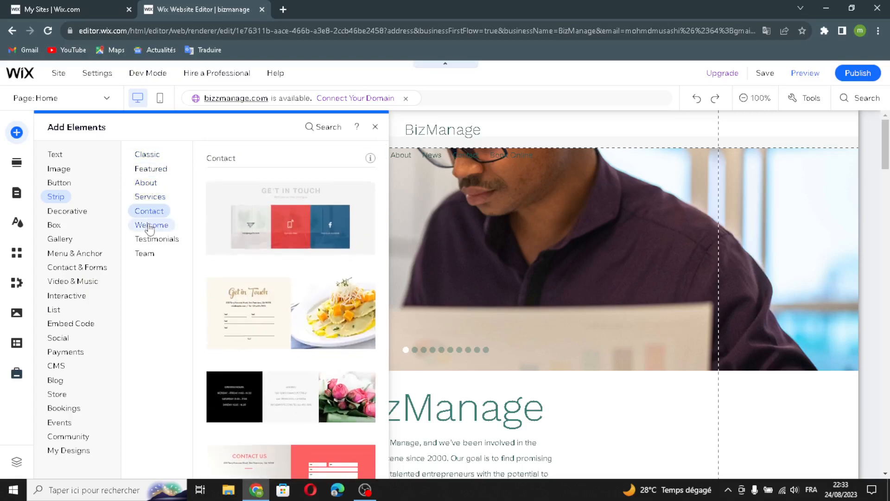
{"action": "left_click", "coordinate": [144, 226]}
{"action": "left_click", "coordinate": [146, 240]}
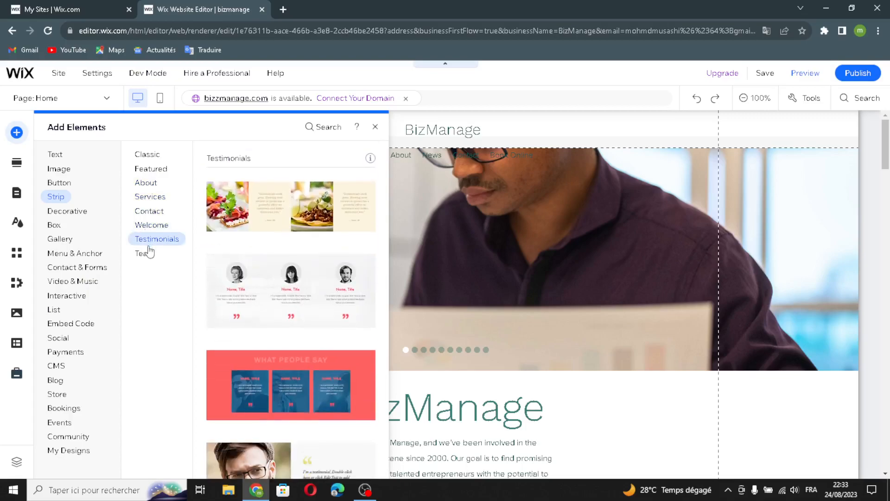
{"action": "left_click", "coordinate": [147, 254]}
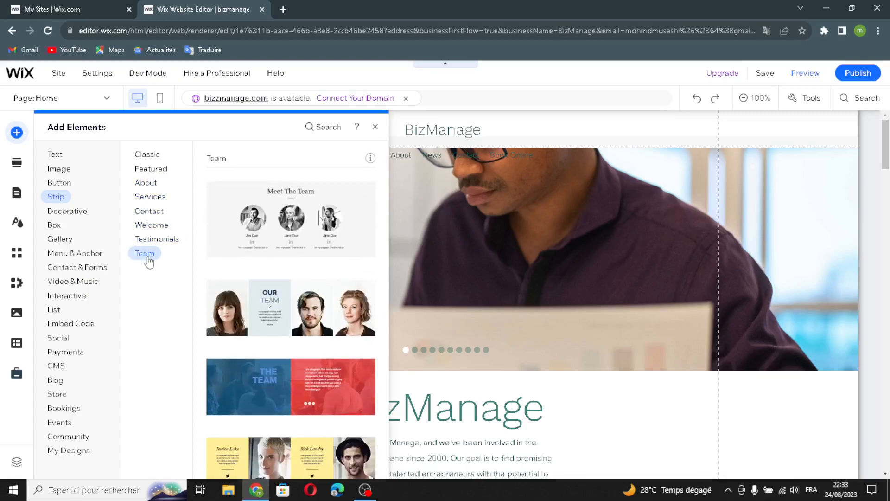
Browse Decorative arrows, horizontal and vertical lines, and vector art from Featured to Characters.
{"action": "left_click", "coordinate": [79, 215]}
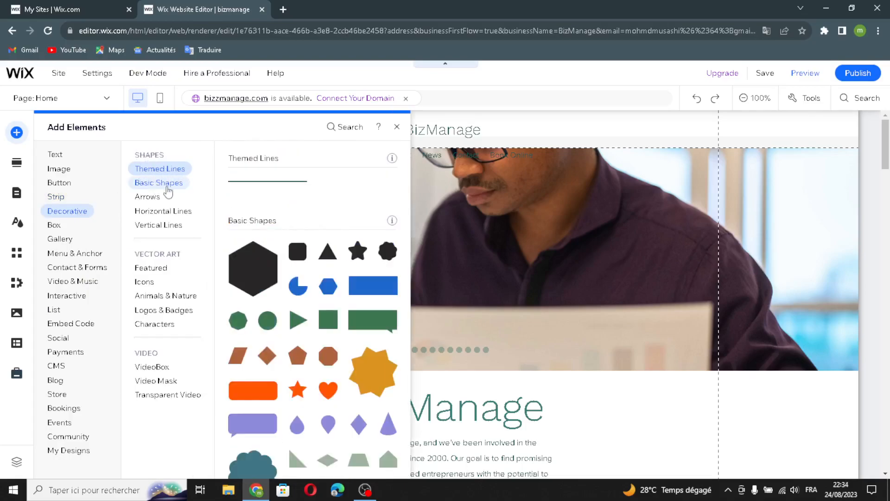
{"action": "left_click", "coordinate": [146, 199]}
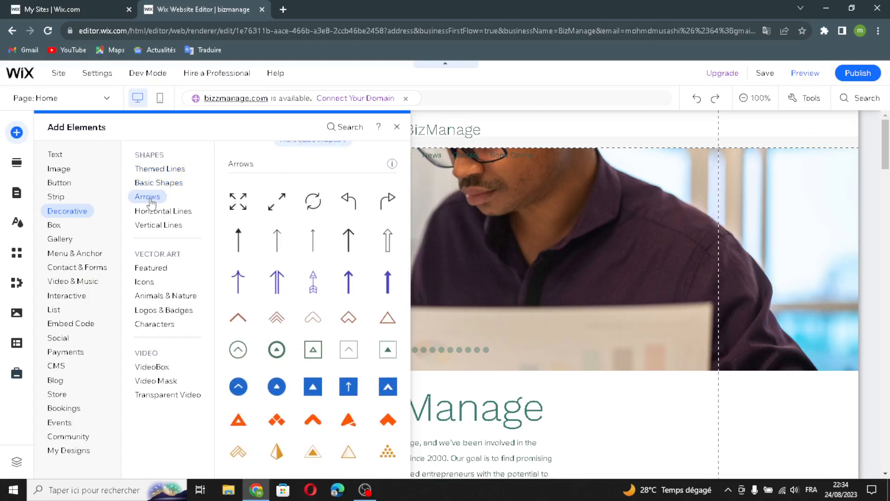
{"action": "left_click", "coordinate": [160, 214]}
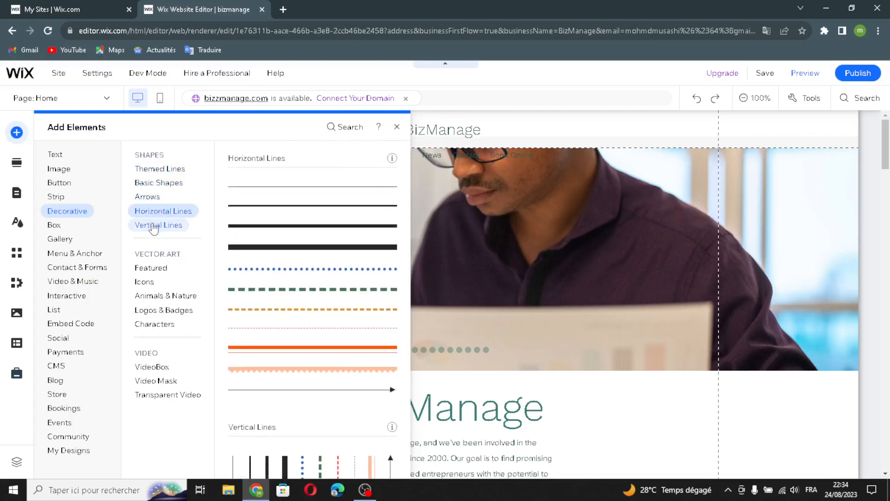
{"action": "left_click", "coordinate": [163, 225]}
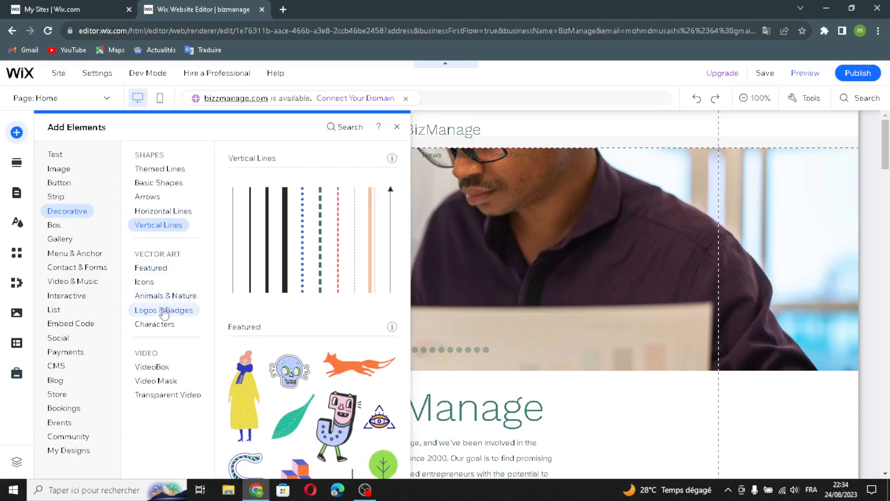
{"action": "left_click", "coordinate": [149, 273]}
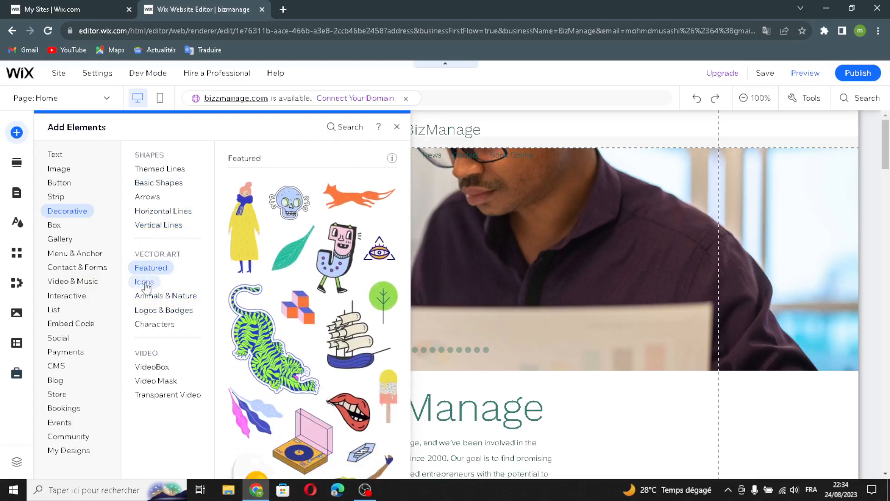
{"action": "left_click", "coordinate": [144, 281]}
{"action": "left_click", "coordinate": [148, 298]}
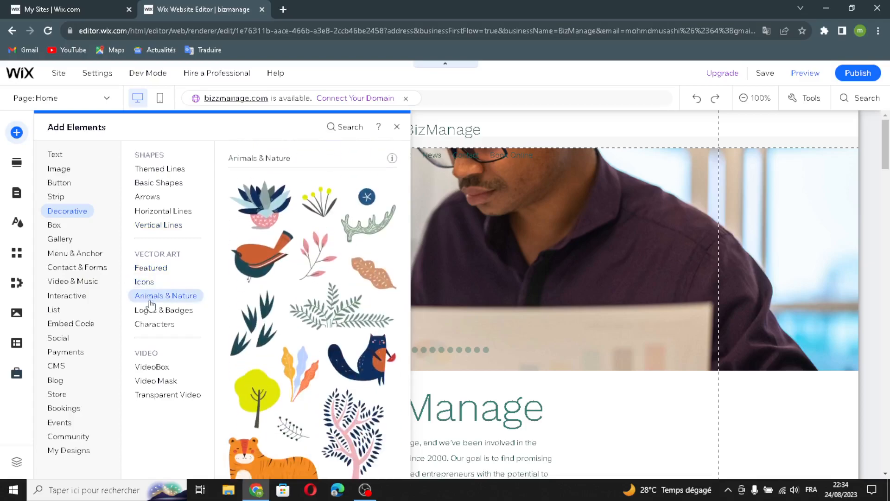
{"action": "left_click", "coordinate": [150, 311]}
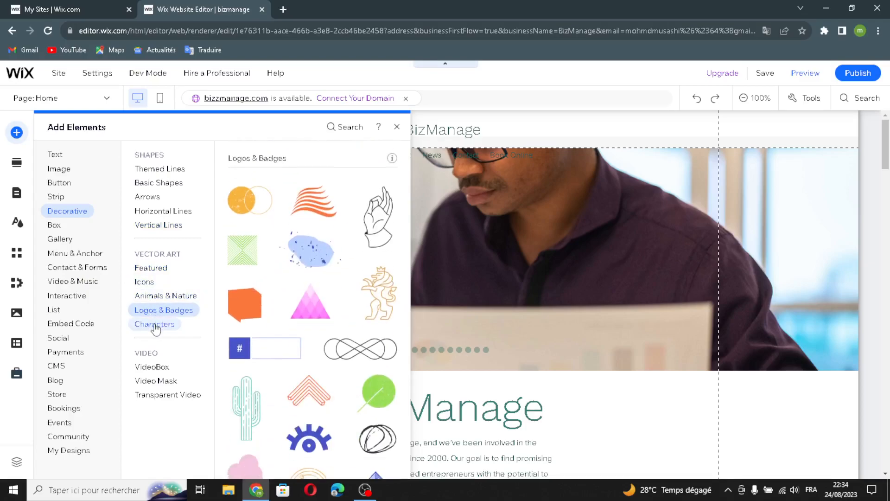
{"action": "left_click", "coordinate": [157, 324]}
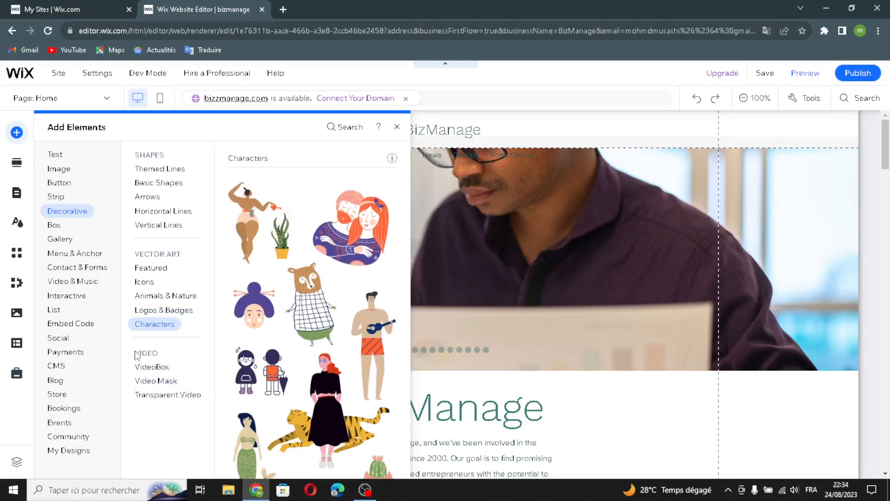
View the Video Mask and Transparent Video elements, then bring up the Gallery presets.
{"action": "left_click", "coordinate": [148, 382]}
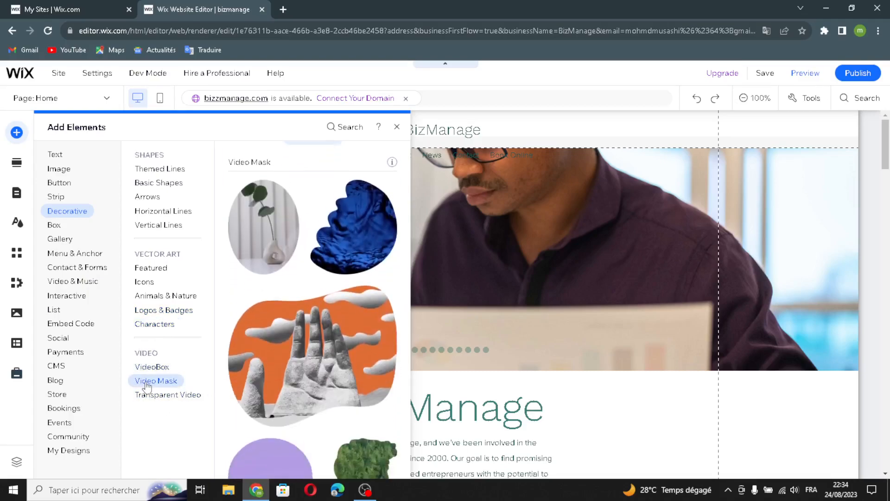
{"action": "left_click", "coordinate": [158, 399]}
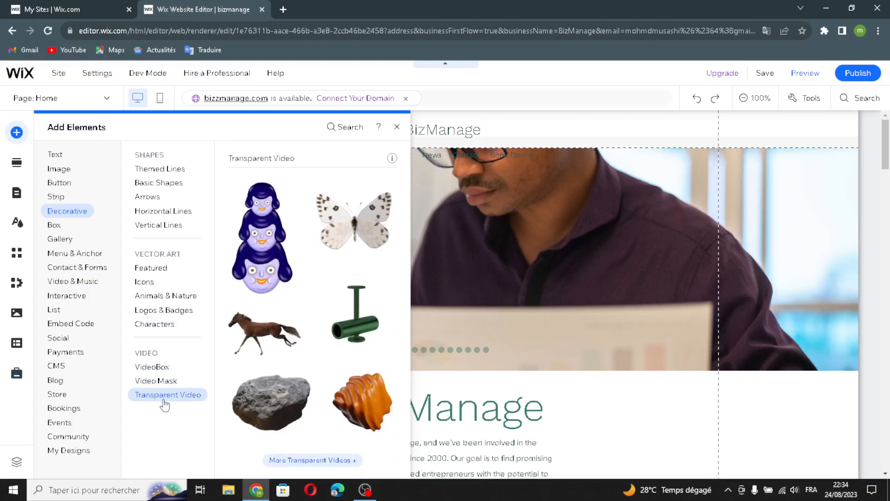
{"action": "left_click", "coordinate": [54, 236]}
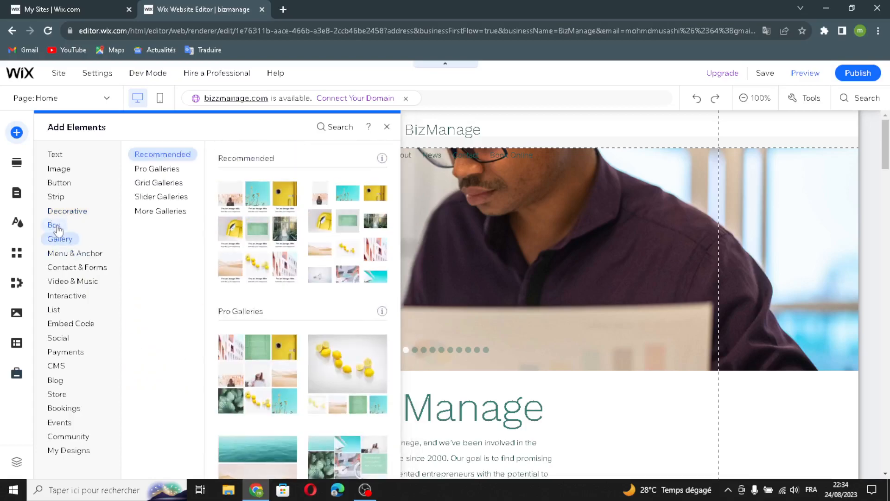
Browse the Box designs: Container Boxes, Hover Boxes and Tabs.
{"action": "left_click", "coordinate": [54, 225]}
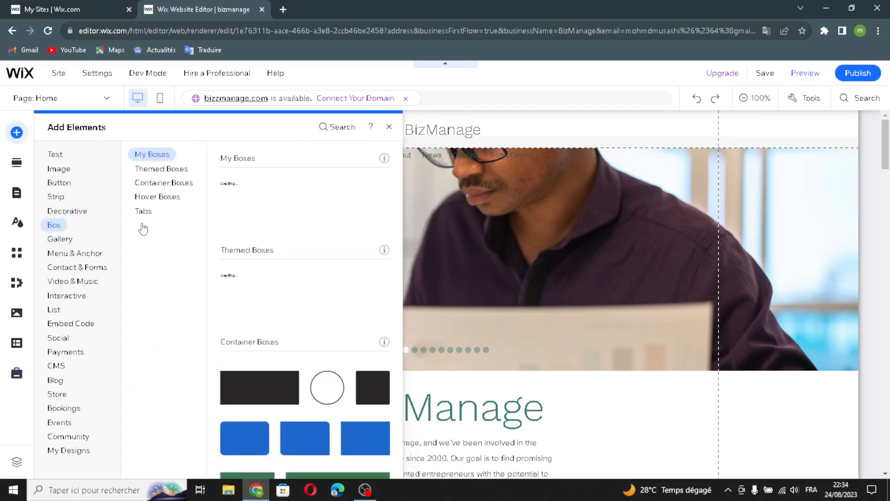
{"action": "left_click", "coordinate": [152, 184]}
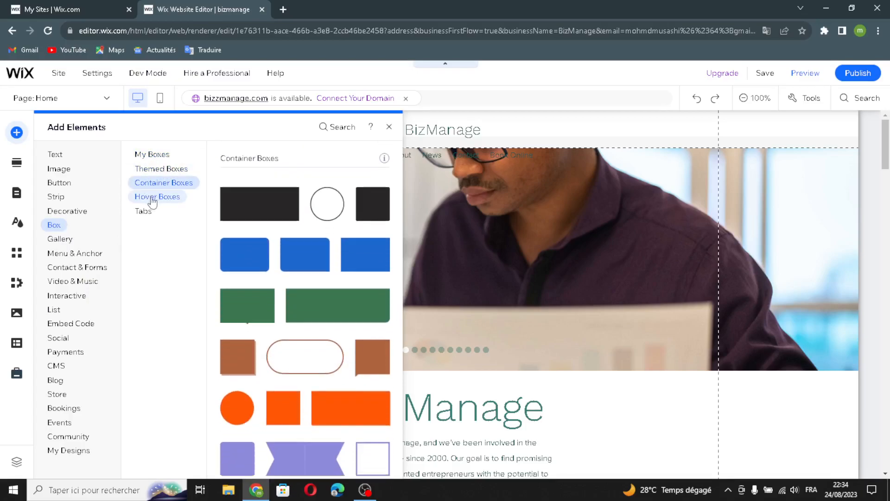
{"action": "left_click", "coordinate": [143, 197]}
{"action": "left_click", "coordinate": [144, 215]}
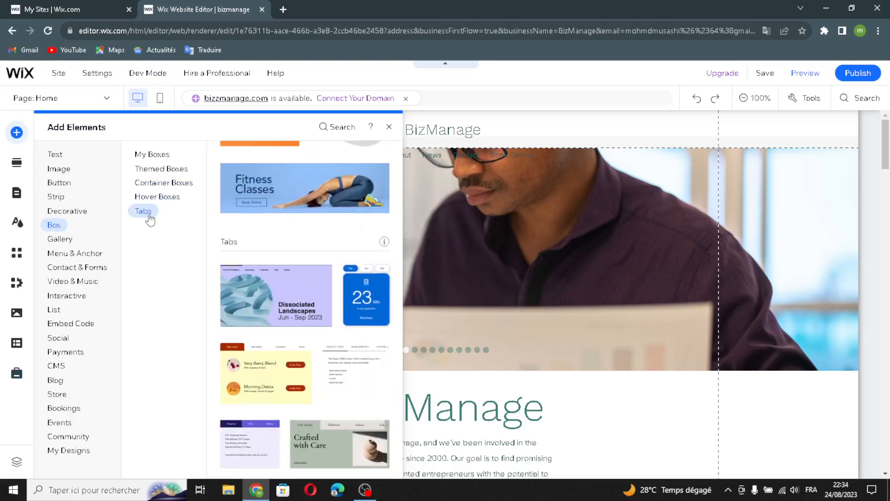
Step through the Pro, Grid, Slider and More Galleries gallery designs.
{"action": "left_click", "coordinate": [61, 239]}
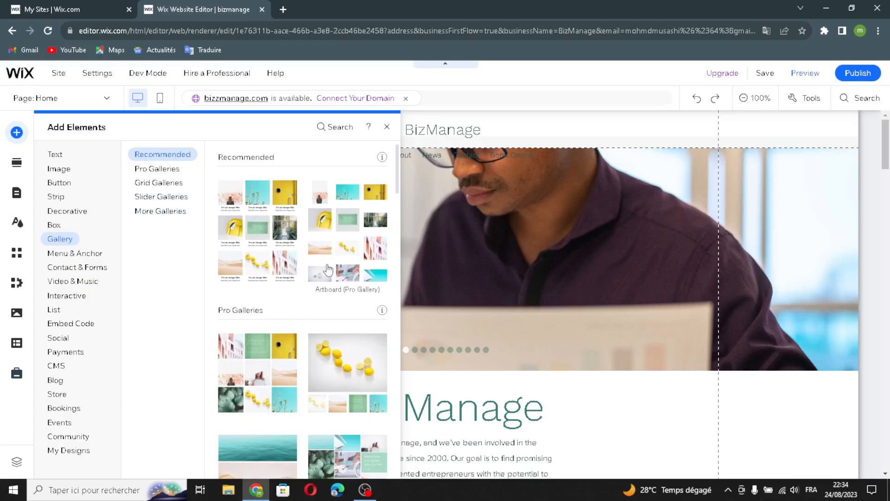
{"action": "left_click", "coordinate": [147, 169]}
{"action": "left_click", "coordinate": [147, 184]}
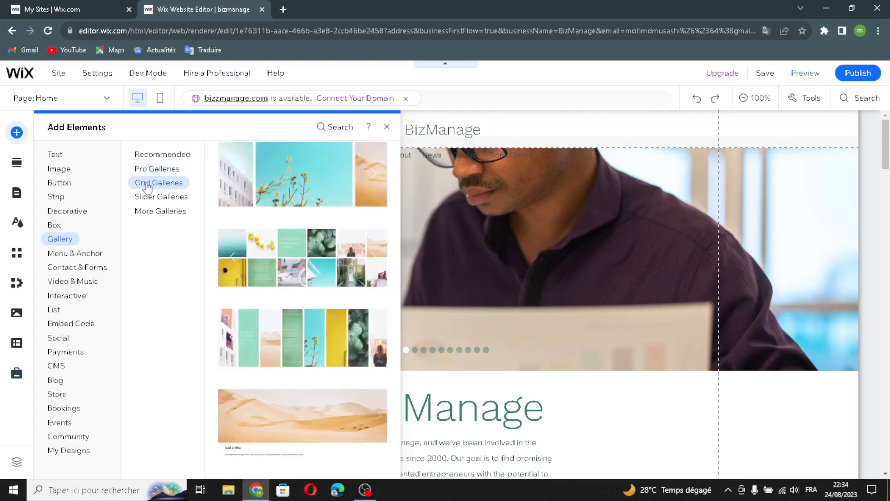
{"action": "left_click", "coordinate": [144, 197]}
{"action": "left_click", "coordinate": [146, 211]}
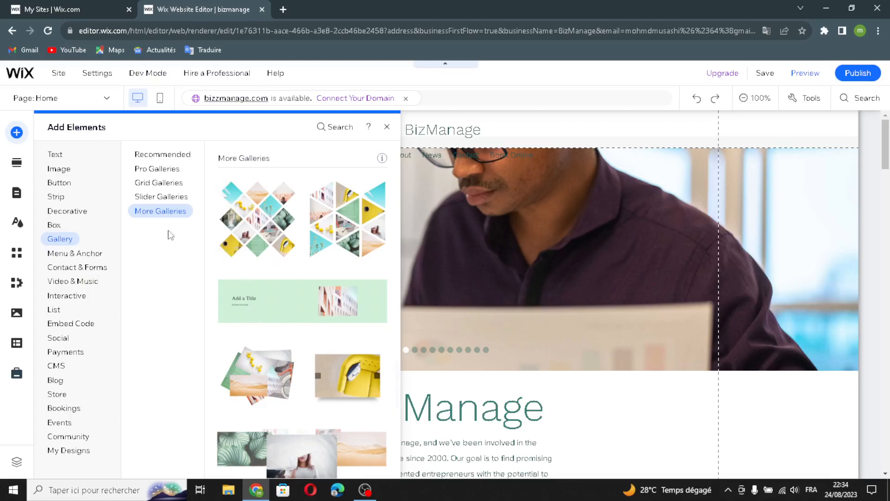
Browse Themed, Horizontal and Vertical menu designs, then the anchor and in-page menu elements.
{"action": "left_click", "coordinate": [85, 256]}
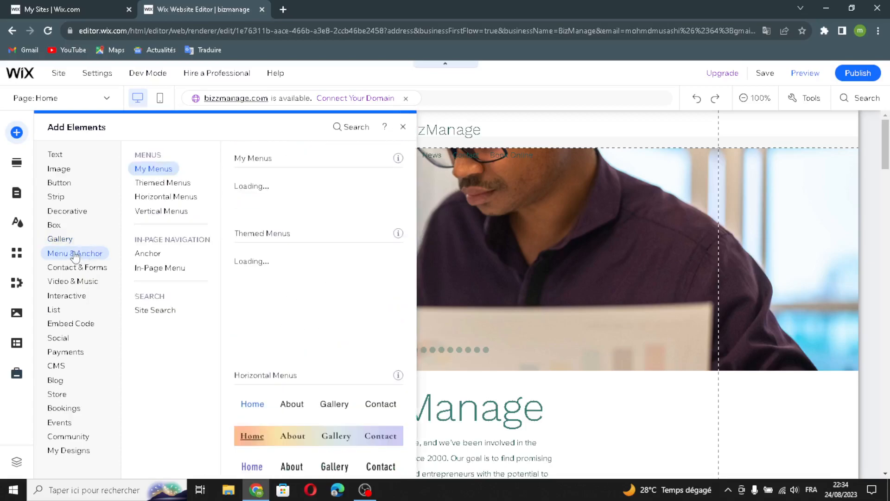
{"action": "left_click", "coordinate": [164, 185]}
{"action": "left_click", "coordinate": [176, 199]}
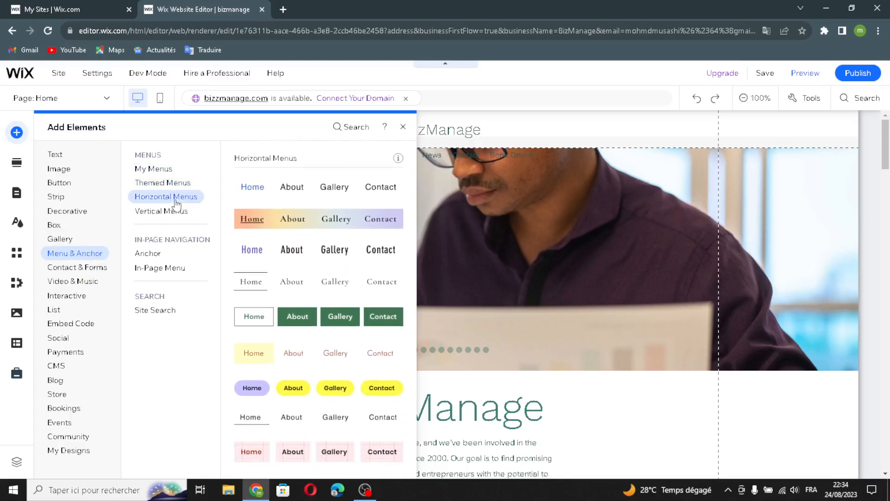
{"action": "left_click", "coordinate": [161, 213]}
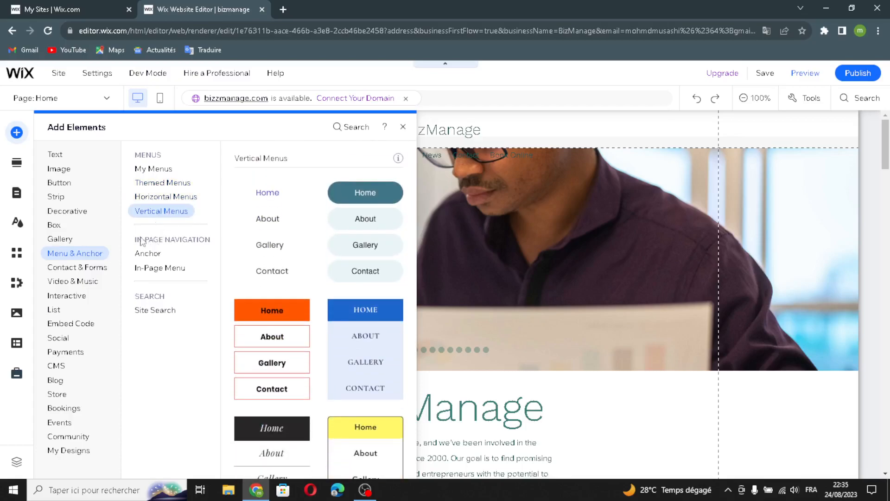
{"action": "left_click", "coordinate": [149, 254]}
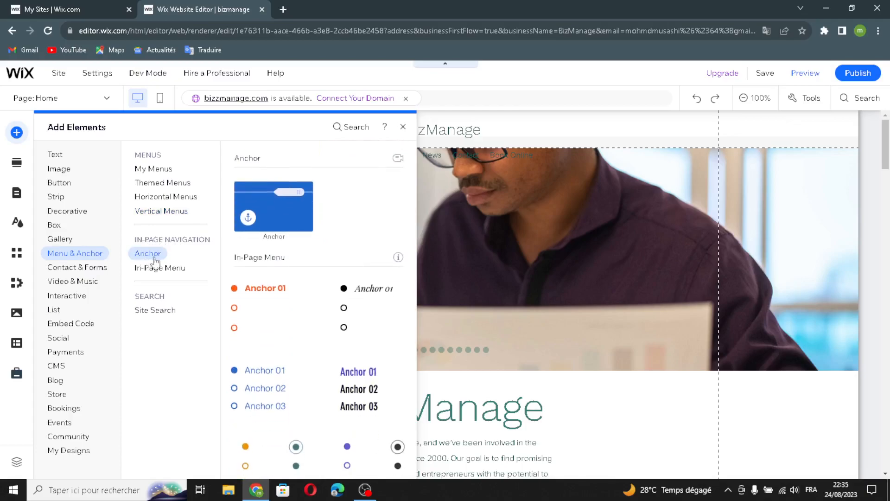
{"action": "left_click", "coordinate": [166, 271]}
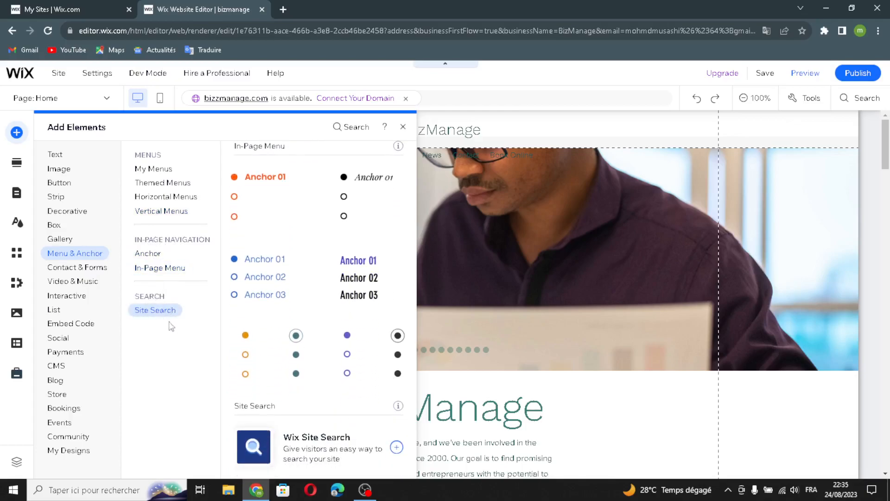
Browse registration, donation, feedback, request, waiver, subscribe and contact form templates.
{"action": "left_click", "coordinate": [92, 273]}
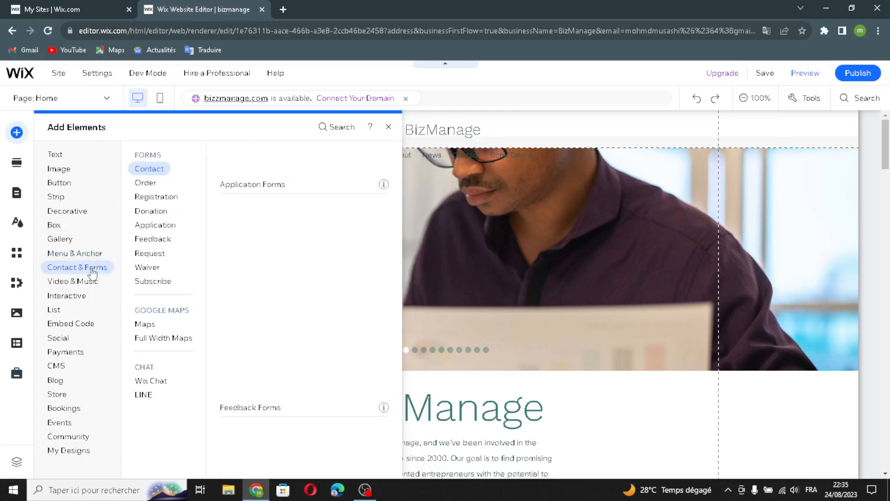
{"action": "left_click", "coordinate": [144, 197]}
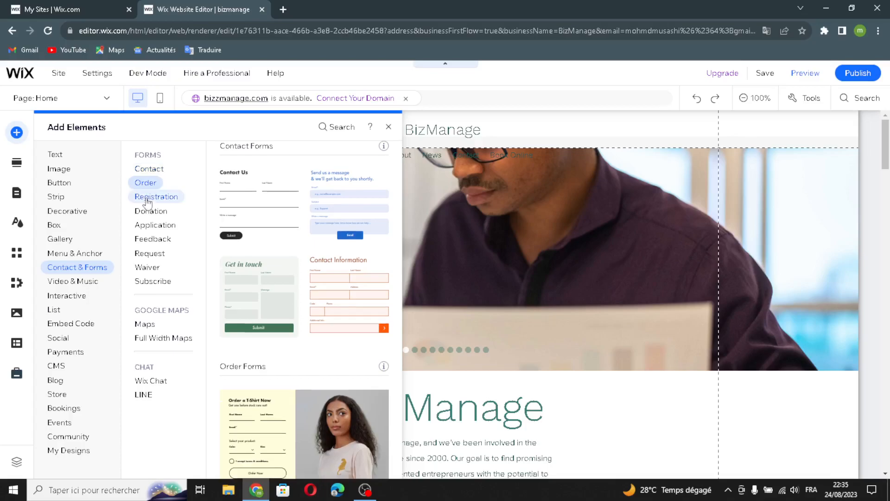
{"action": "left_click", "coordinate": [149, 211]}
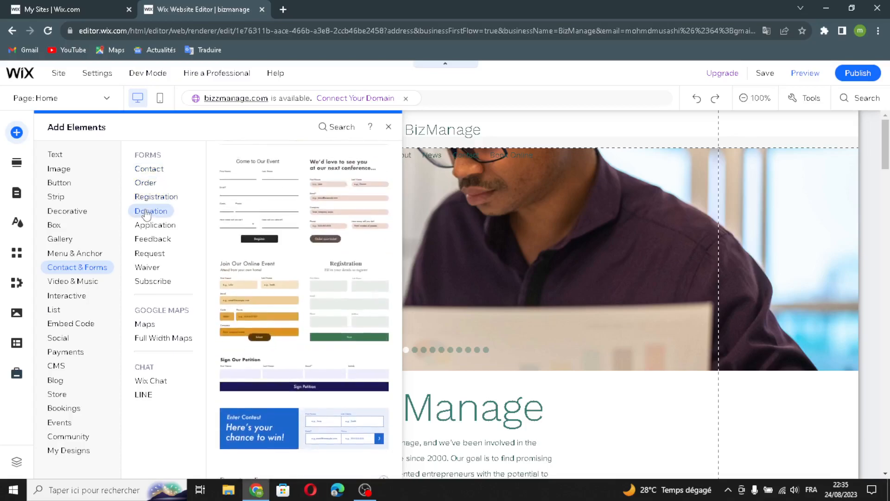
{"action": "left_click", "coordinate": [158, 239]}
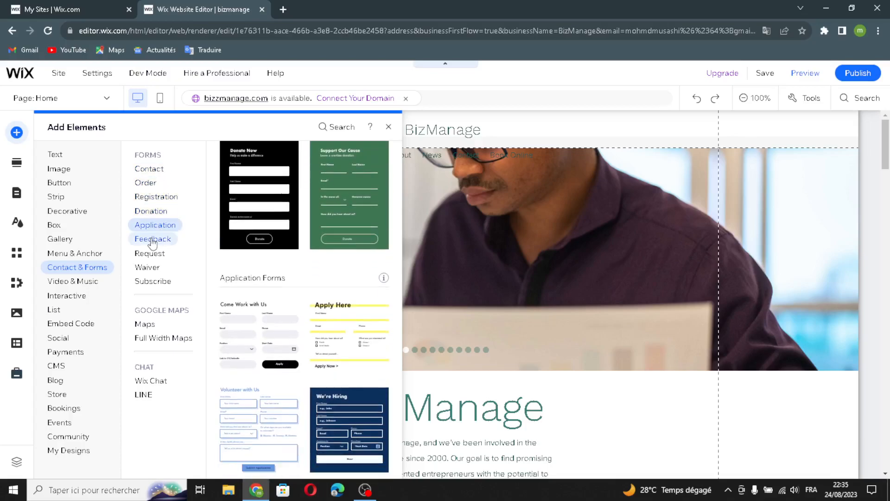
{"action": "left_click", "coordinate": [155, 252]}
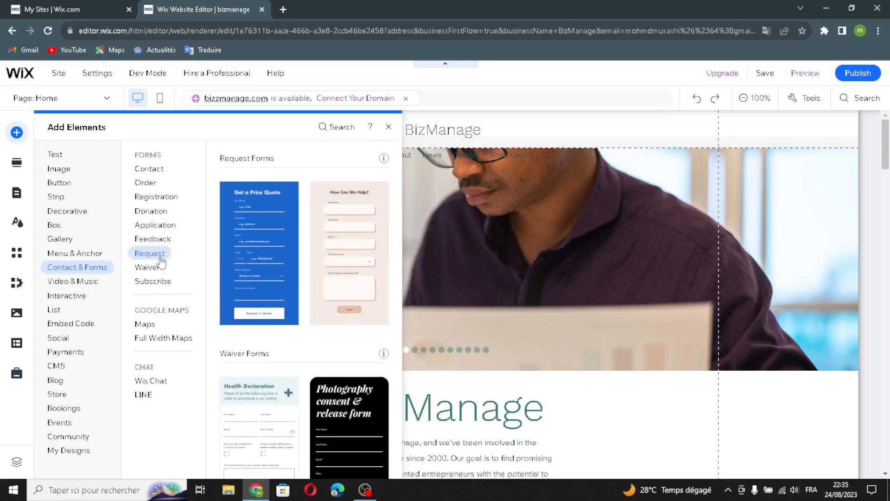
{"action": "left_click", "coordinate": [146, 267]}
{"action": "left_click", "coordinate": [149, 282]}
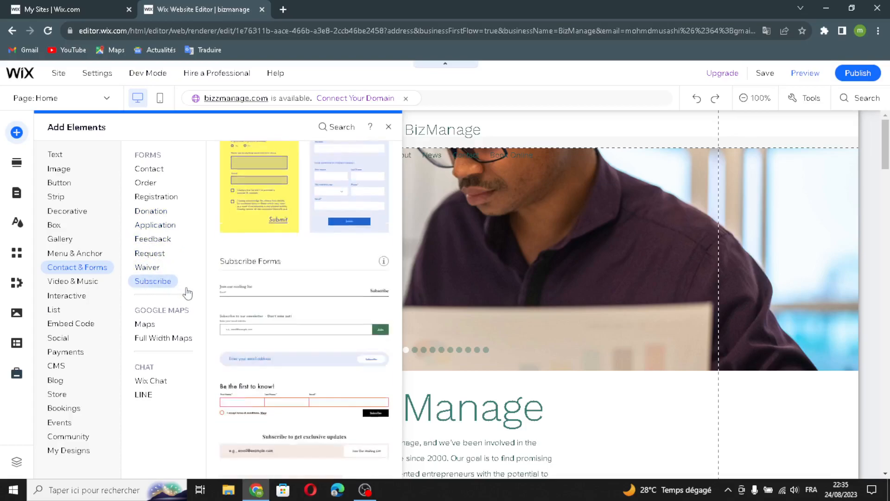
{"action": "left_click", "coordinate": [149, 172]}
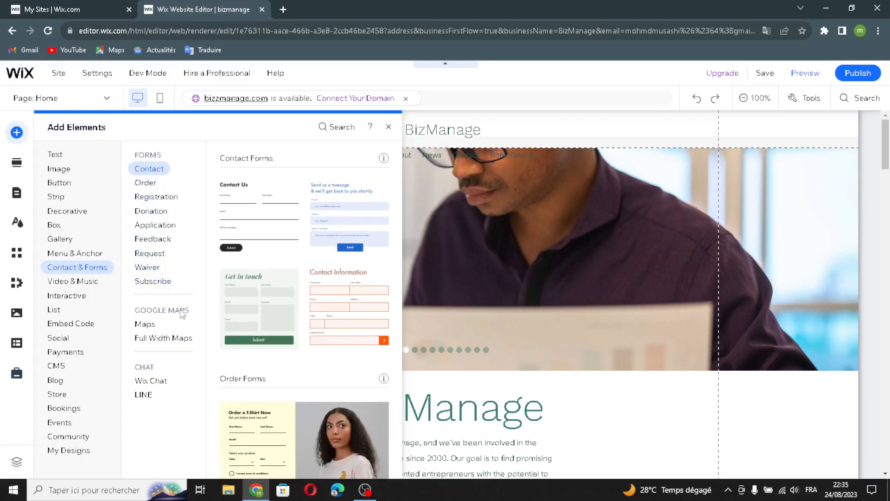
View the Google Maps and full-width map designs, then the Wix Chat and LINE options.
{"action": "left_click", "coordinate": [144, 325]}
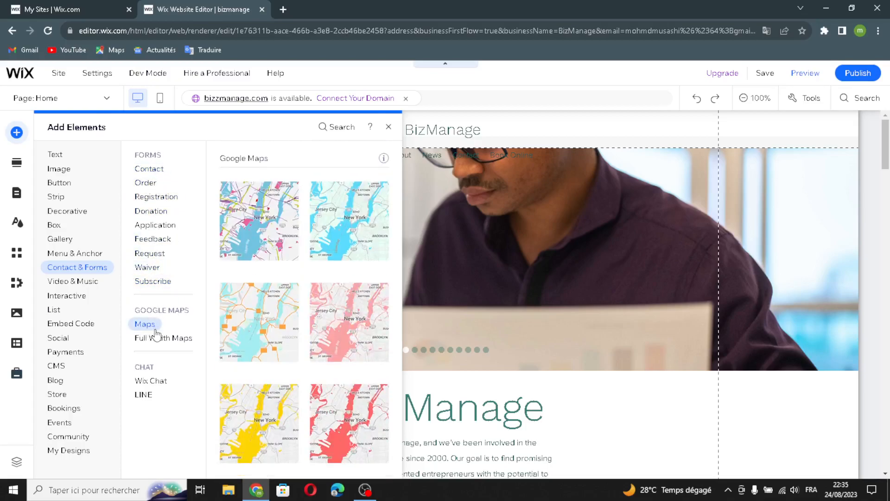
{"action": "left_click", "coordinate": [156, 337]}
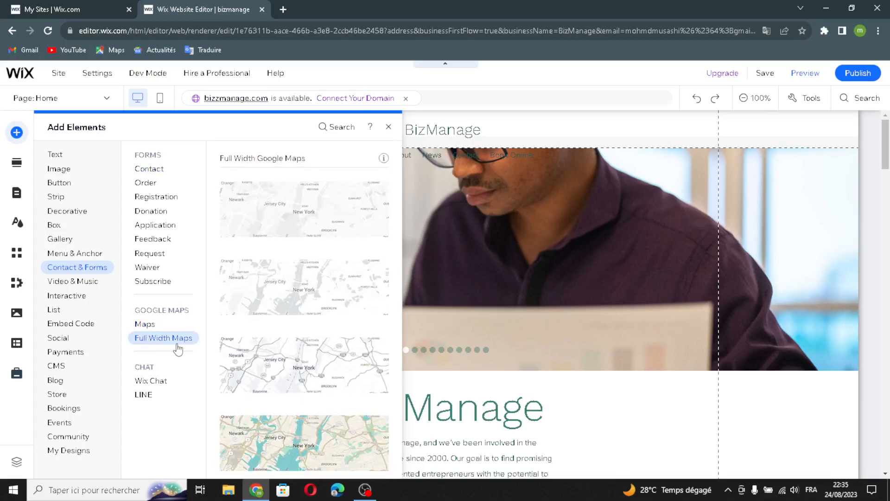
{"action": "left_click", "coordinate": [152, 379]}
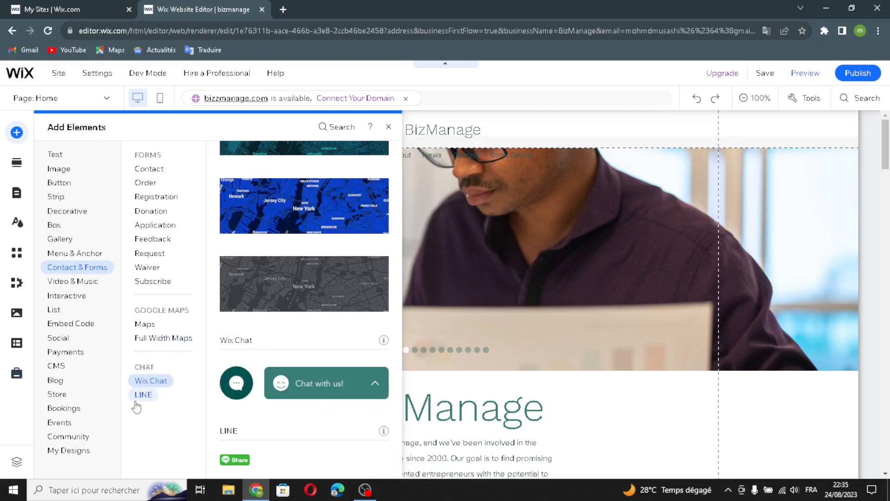
{"action": "left_click", "coordinate": [143, 396]}
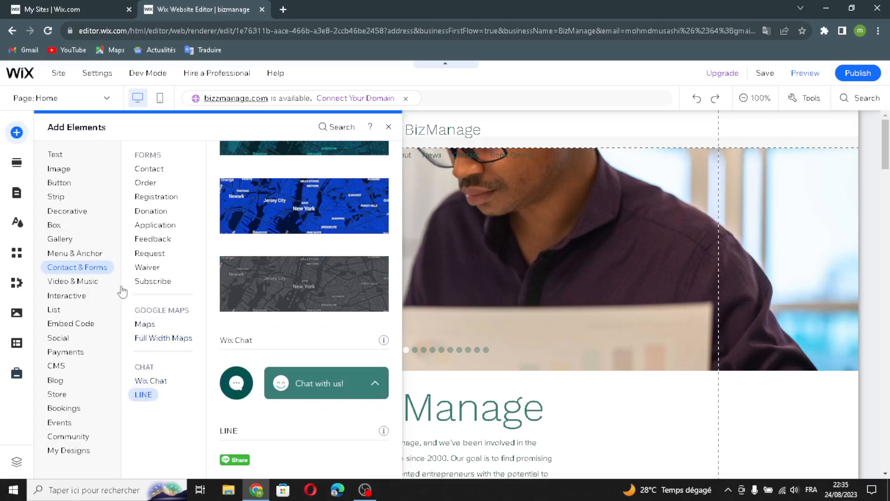
Browse the VideoBox, video mask and transparent video options under Video & Music.
{"action": "left_click", "coordinate": [65, 286]}
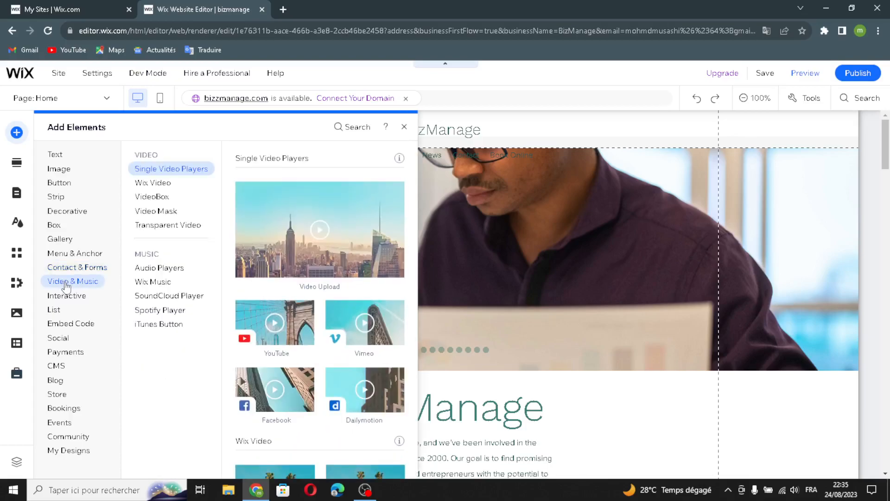
{"action": "left_click", "coordinate": [147, 197]}
{"action": "left_click", "coordinate": [146, 211]}
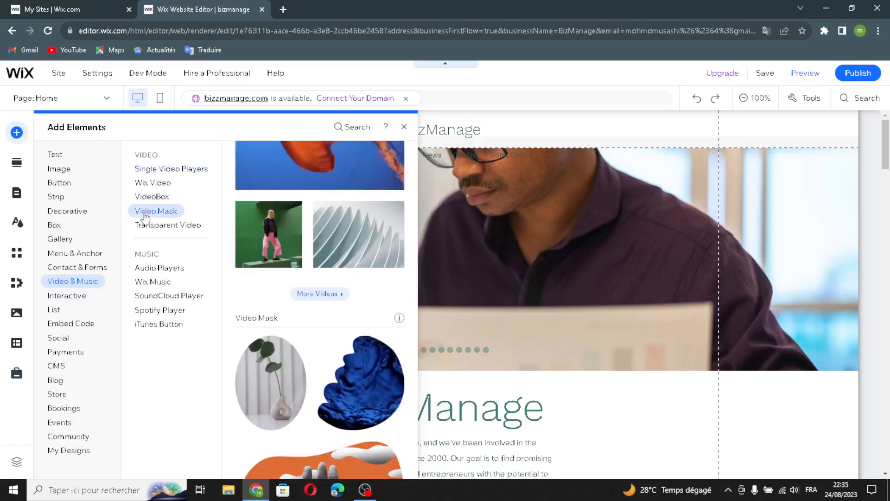
{"action": "left_click", "coordinate": [146, 224]}
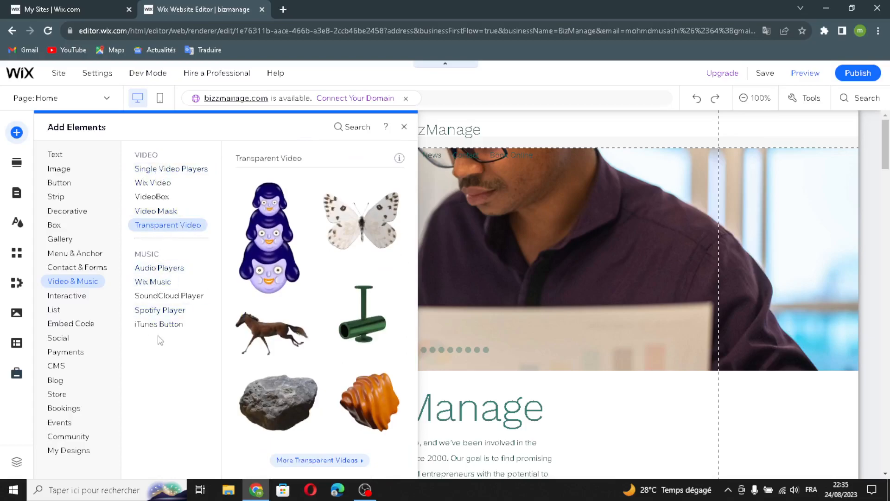
View the audio player, Wix Music, SoundCloud, Spotify and iTunes button options.
{"action": "left_click", "coordinate": [171, 268]}
{"action": "left_click", "coordinate": [148, 283]}
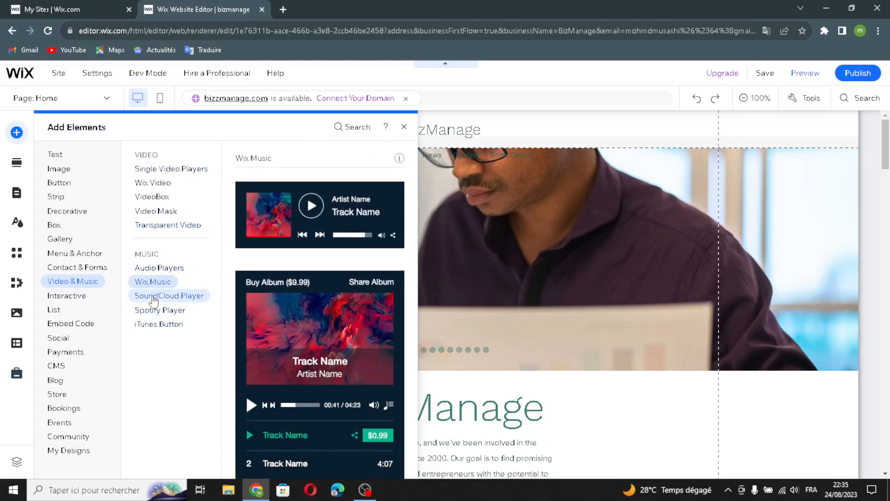
{"action": "left_click", "coordinate": [150, 296]}
{"action": "left_click", "coordinate": [155, 310]}
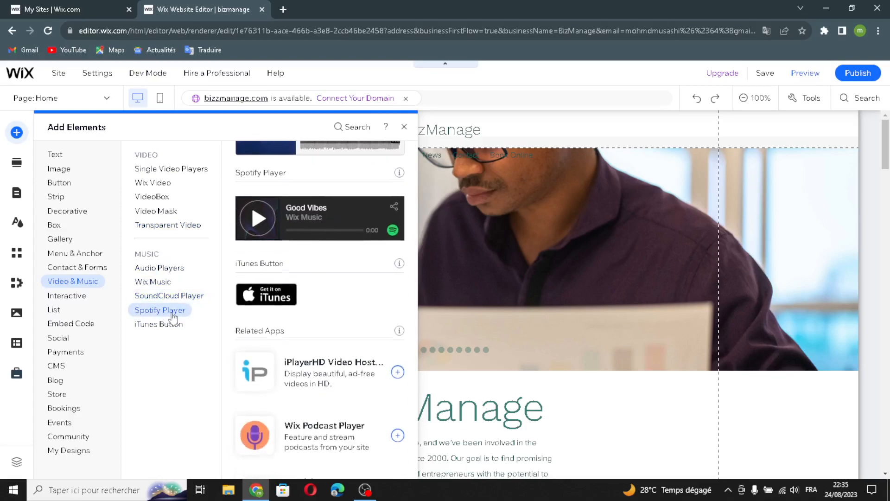
{"action": "left_click", "coordinate": [149, 326]}
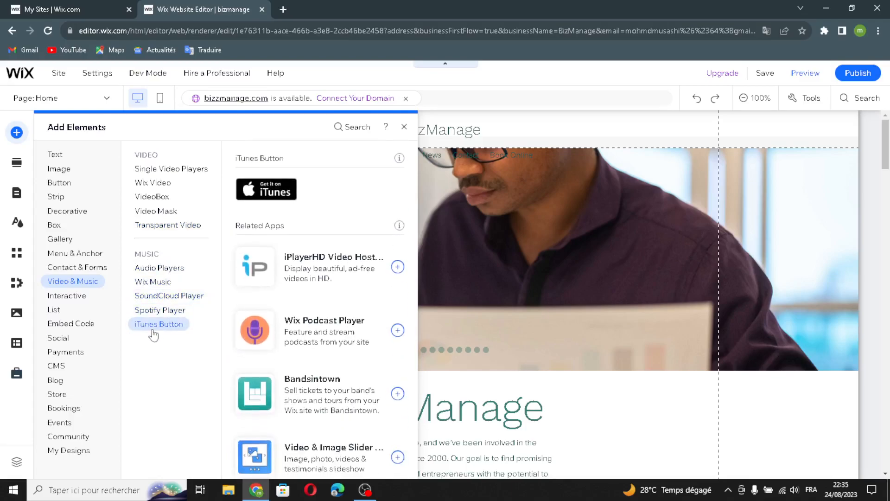
Browse box slideshows, welcome and subscribe lightboxes, tabs and hover repeaters, then List & Repeaters.
{"action": "left_click", "coordinate": [71, 300]}
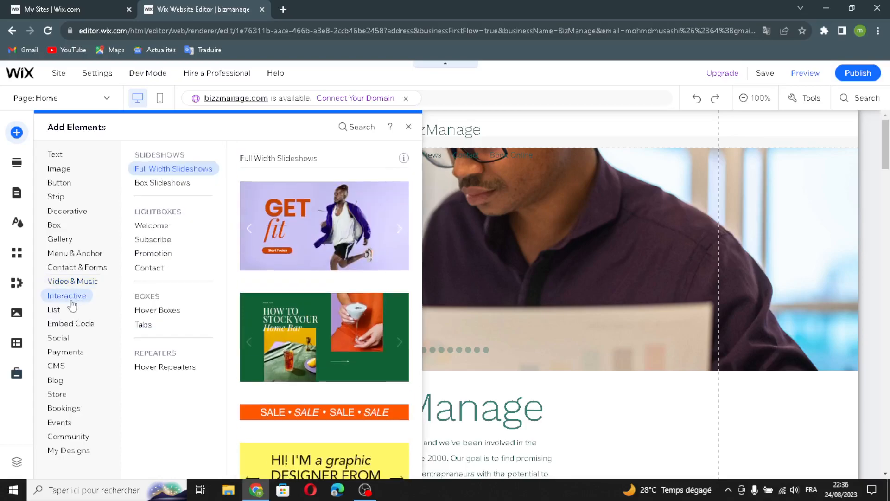
{"action": "left_click", "coordinate": [158, 183]}
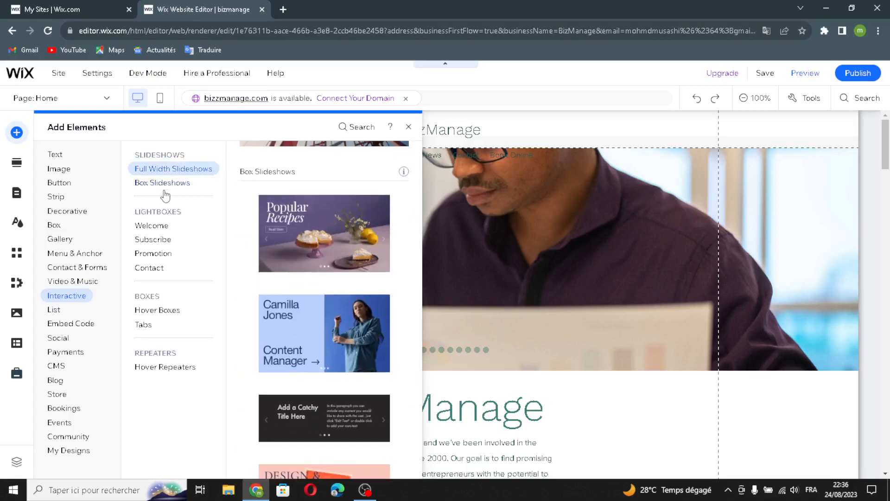
{"action": "left_click", "coordinate": [151, 225]}
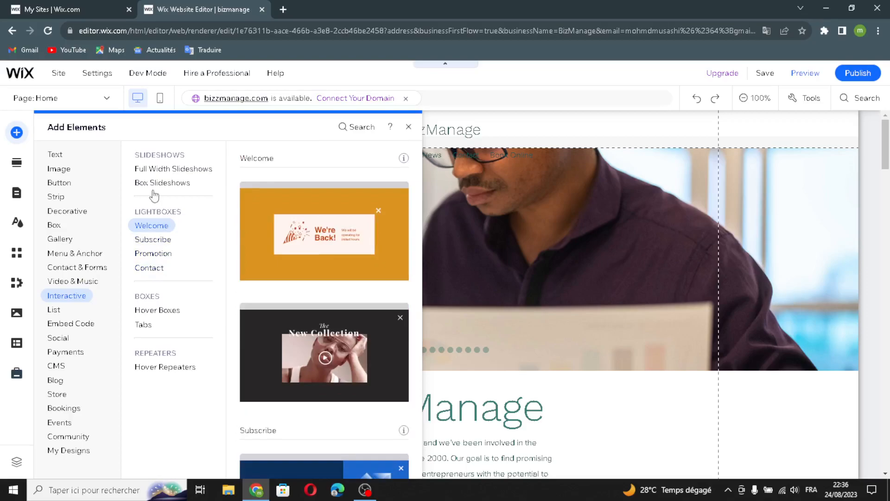
{"action": "left_click", "coordinate": [145, 239]}
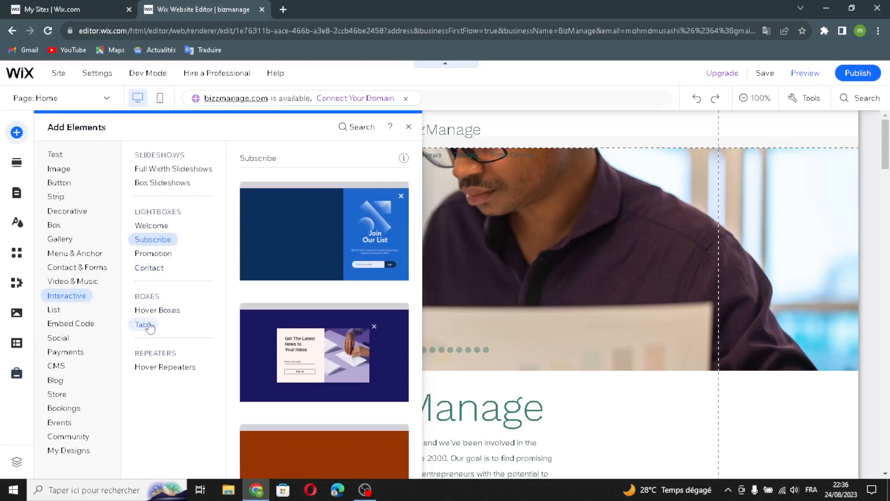
{"action": "left_click", "coordinate": [144, 325]}
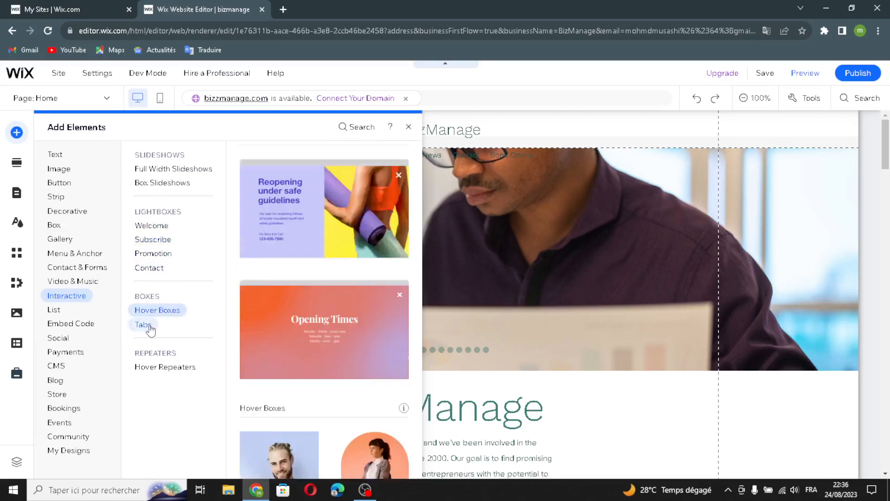
{"action": "left_click", "coordinate": [160, 368]}
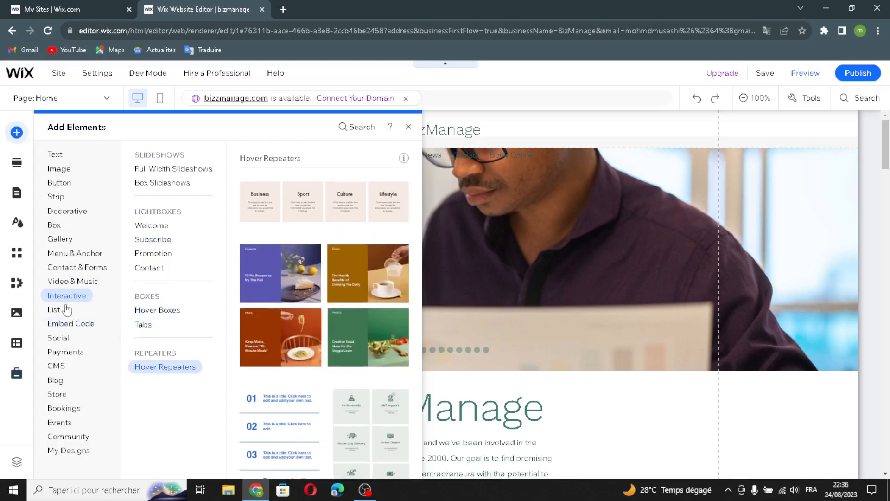
{"action": "left_click", "coordinate": [68, 309]}
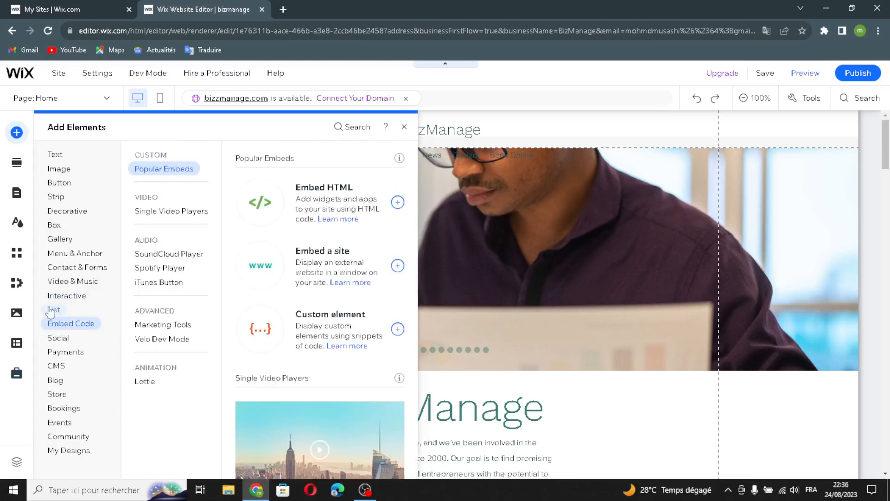
View blank repeater templates, then the Embed Code video, SoundCloud, Spotify and iTunes embeds.
{"action": "left_click", "coordinate": [160, 184]}
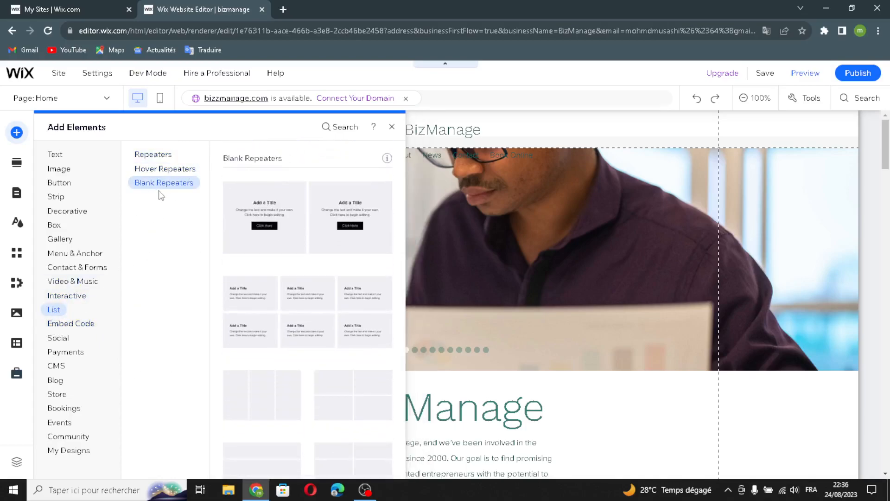
{"action": "left_click", "coordinate": [81, 324]}
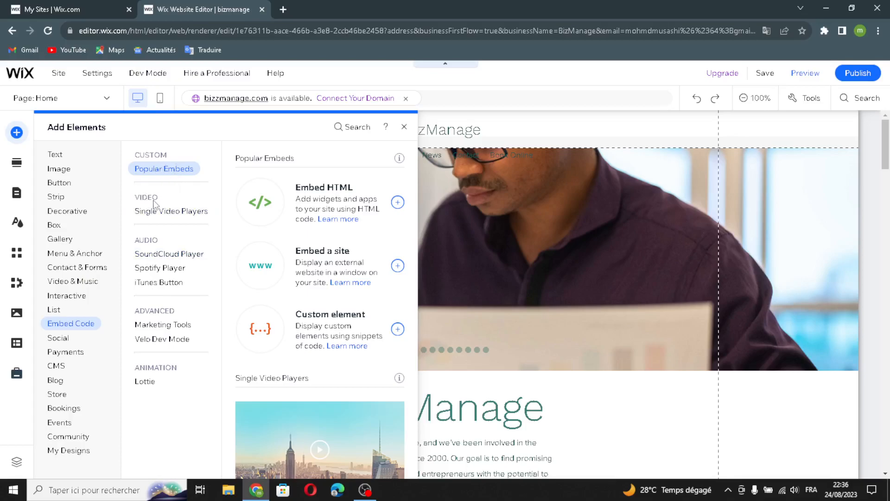
{"action": "left_click", "coordinate": [166, 212]}
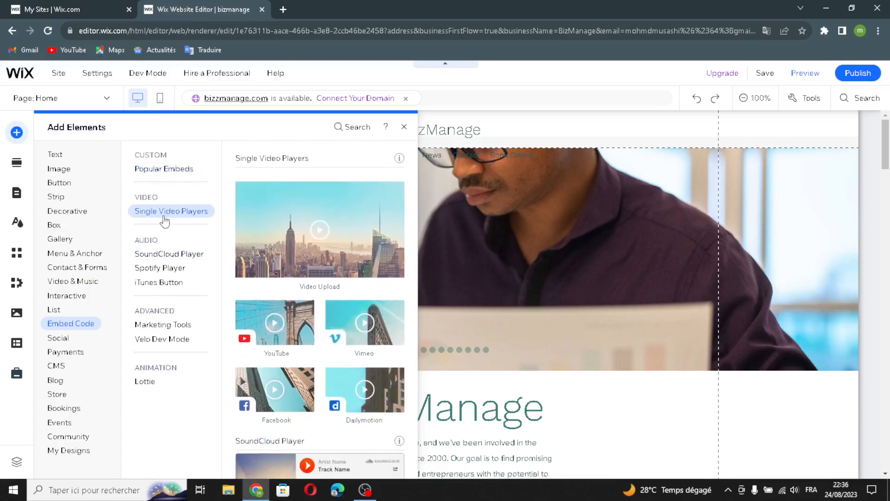
{"action": "left_click", "coordinate": [168, 251]}
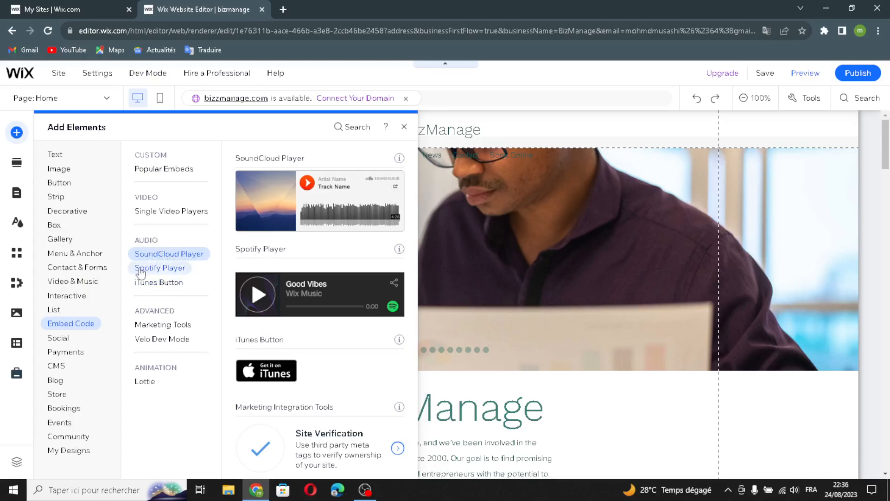
{"action": "left_click", "coordinate": [141, 268]}
{"action": "left_click", "coordinate": [170, 284]}
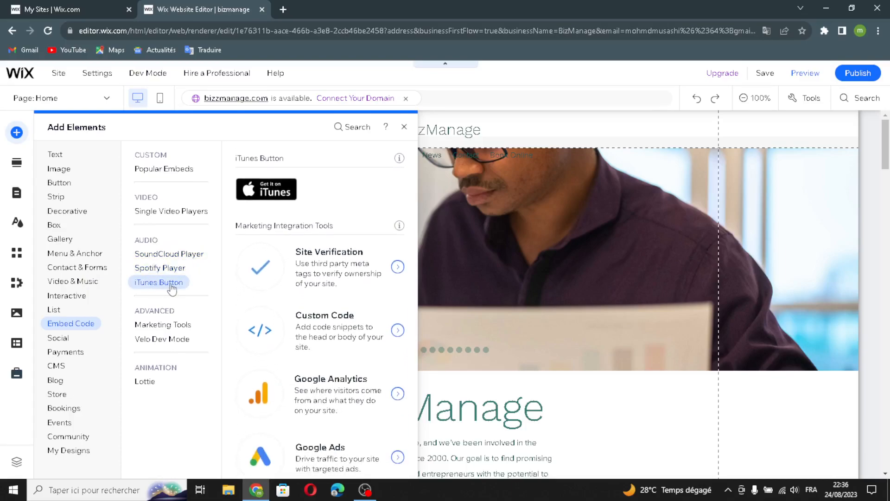
Show the marketing integration and Velo Dev Mode embeds, then the Social elements.
{"action": "left_click", "coordinate": [163, 324]}
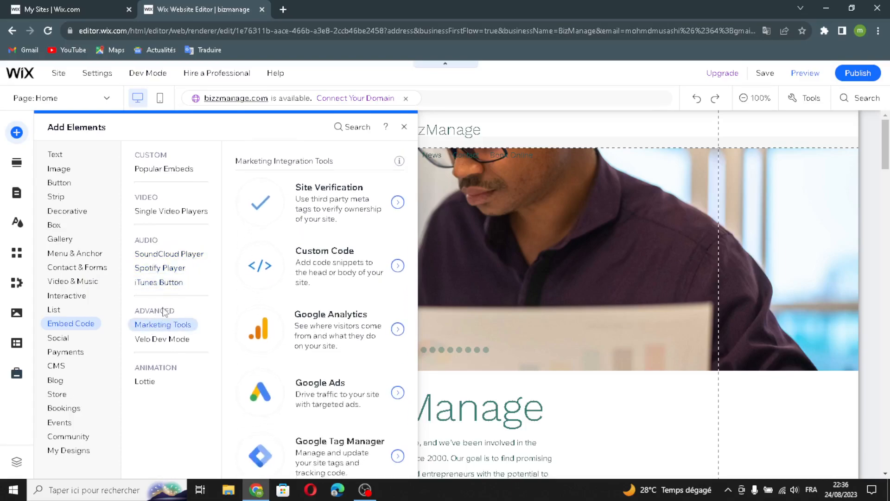
{"action": "left_click", "coordinate": [192, 339]}
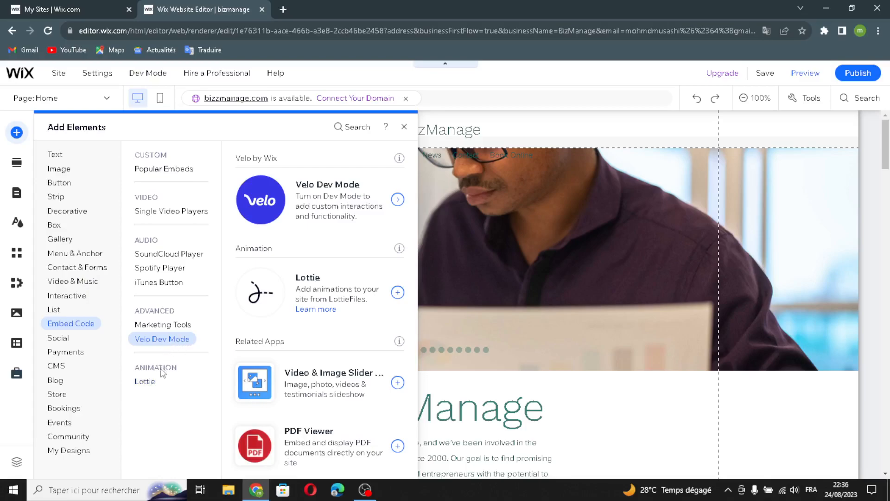
{"action": "left_click", "coordinate": [55, 339]}
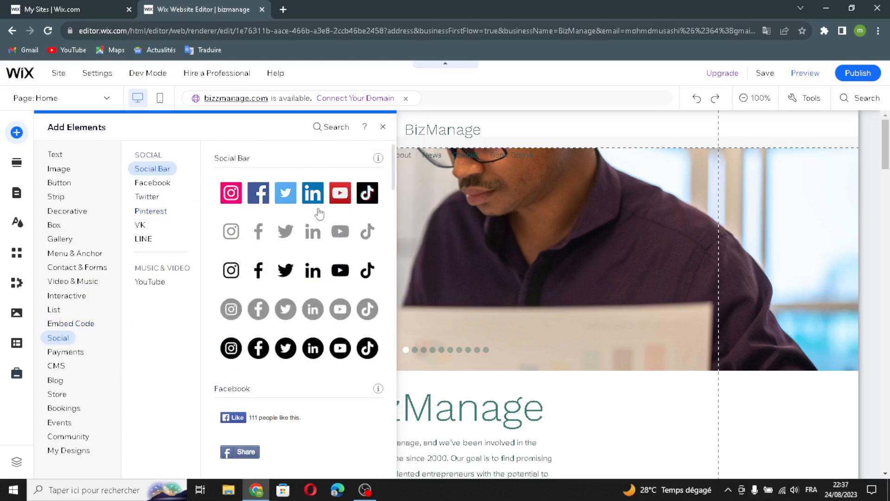
Jump through the Facebook, Twitter, Pinterest, VK and YouTube widgets, then show the Payments buttons.
{"action": "left_click", "coordinate": [165, 183]}
{"action": "left_click", "coordinate": [146, 196]}
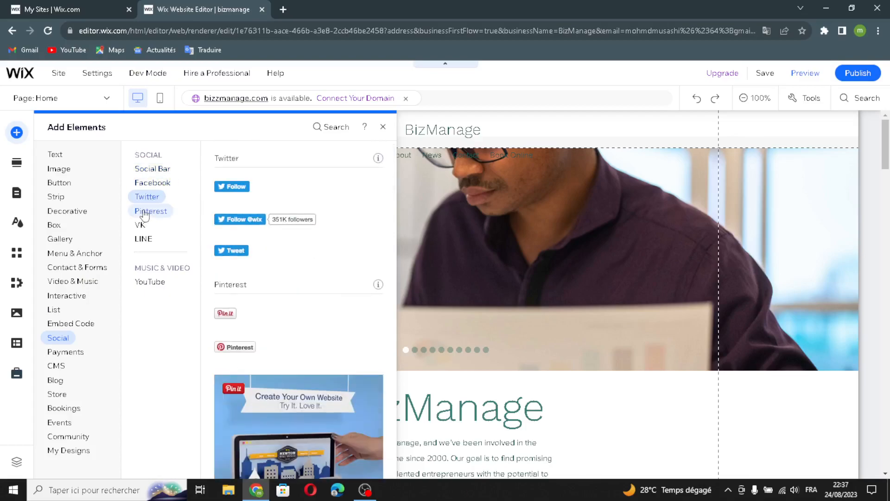
{"action": "left_click", "coordinate": [147, 211]}
{"action": "left_click", "coordinate": [140, 225]}
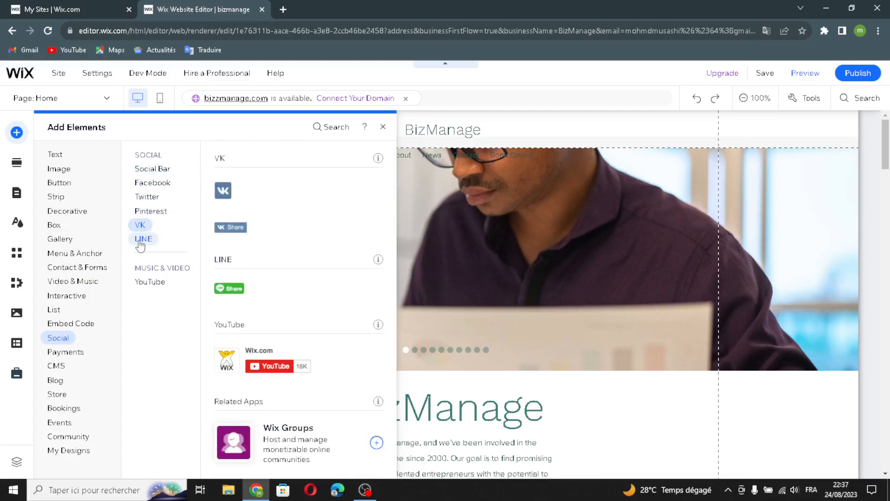
{"action": "left_click", "coordinate": [150, 281]}
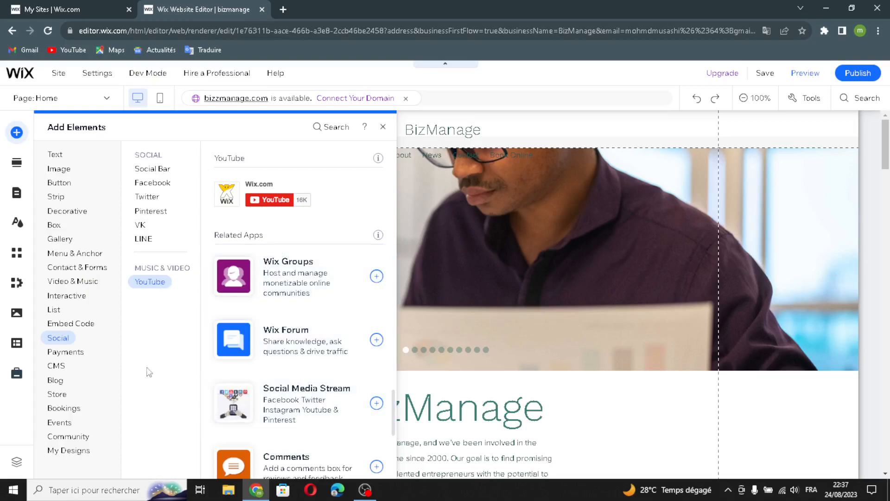
{"action": "left_click", "coordinate": [66, 351]}
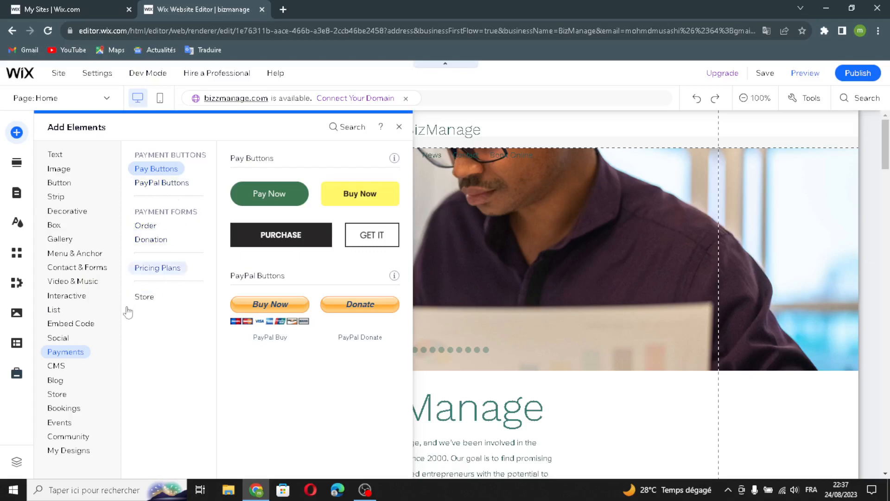
Look over the CMS, online store, bookings and events options.
{"action": "left_click", "coordinate": [48, 369]}
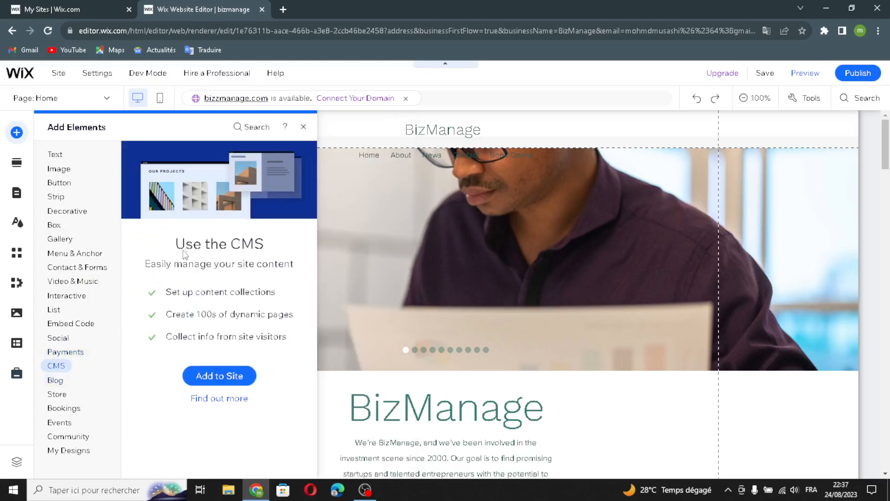
{"action": "left_click", "coordinate": [58, 396]}
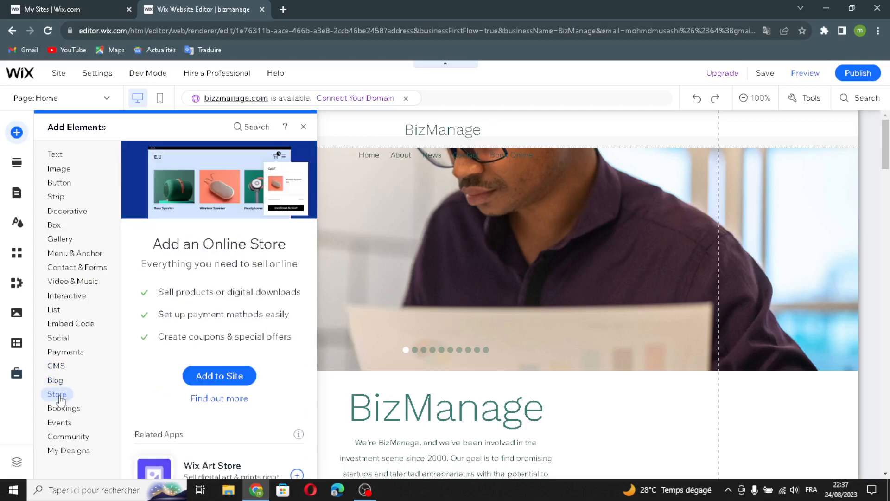
{"action": "left_click", "coordinate": [63, 407]}
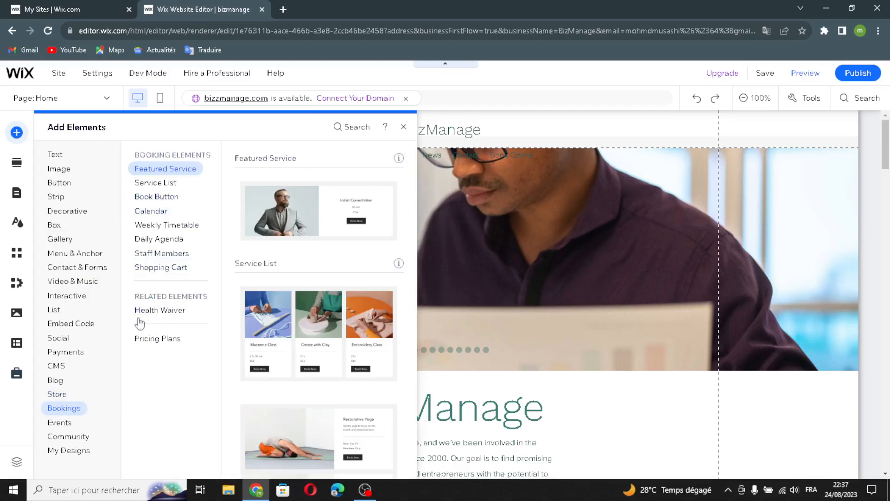
{"action": "left_click", "coordinate": [60, 423]}
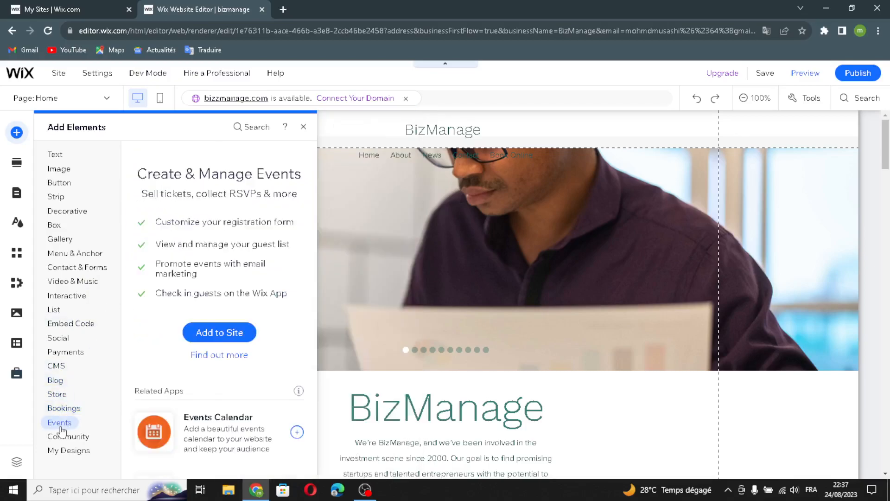
View Community's Groups and Online Programs, My Designs, then the ready-made sections list.
{"action": "left_click", "coordinate": [65, 436]}
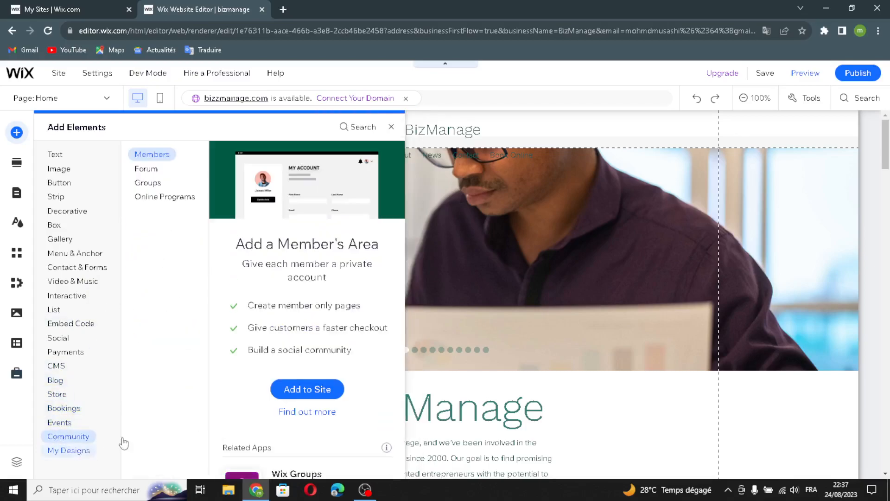
{"action": "left_click", "coordinate": [154, 184]}
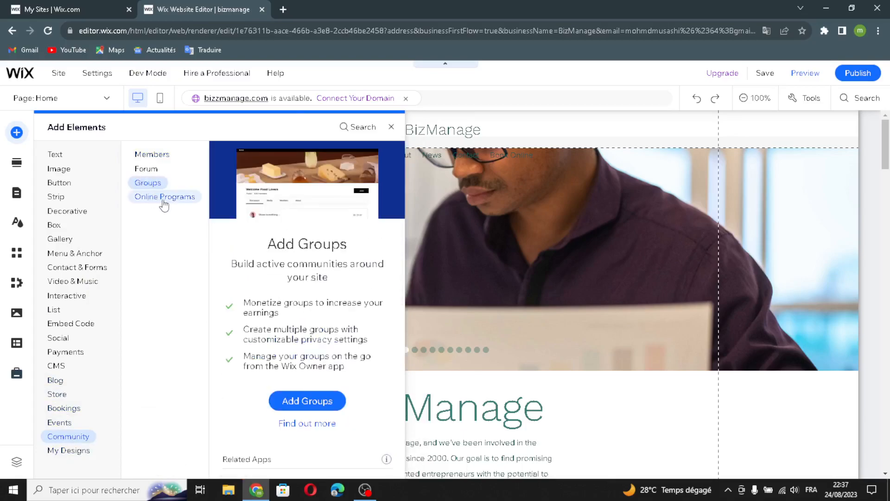
{"action": "left_click", "coordinate": [160, 200]}
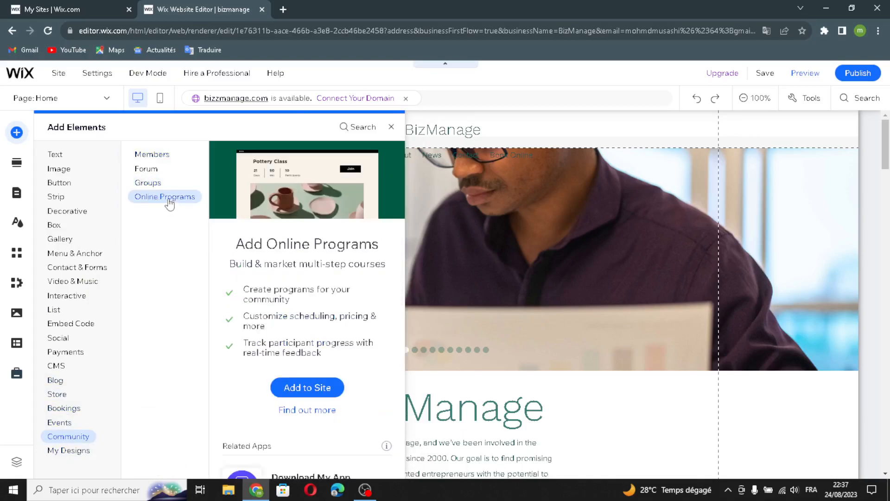
{"action": "left_click", "coordinate": [52, 451]}
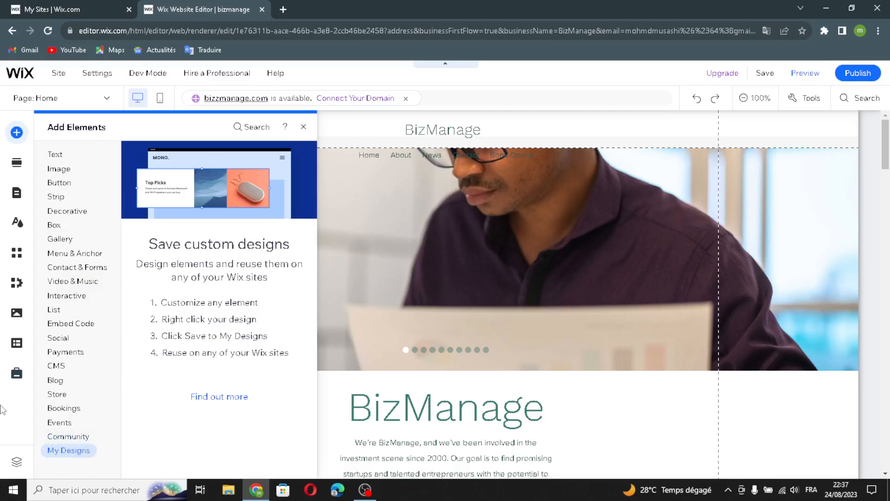
{"action": "left_click", "coordinate": [12, 163]}
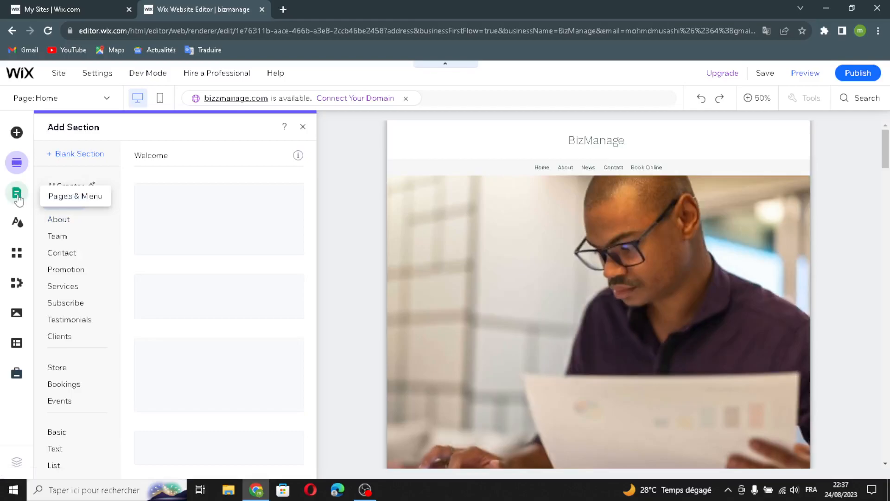
Check the Pages & Menu and Site Design panels, then open the Wix App Market.
{"action": "left_click", "coordinate": [17, 196]}
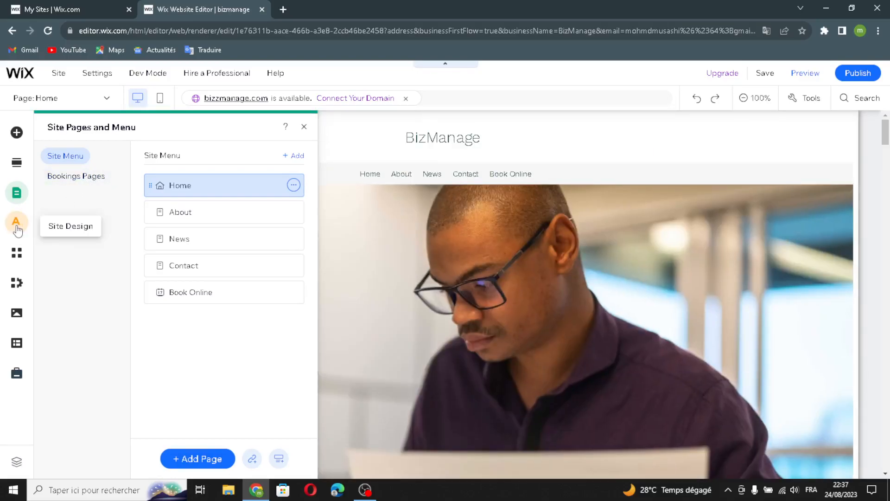
{"action": "left_click", "coordinate": [18, 229]}
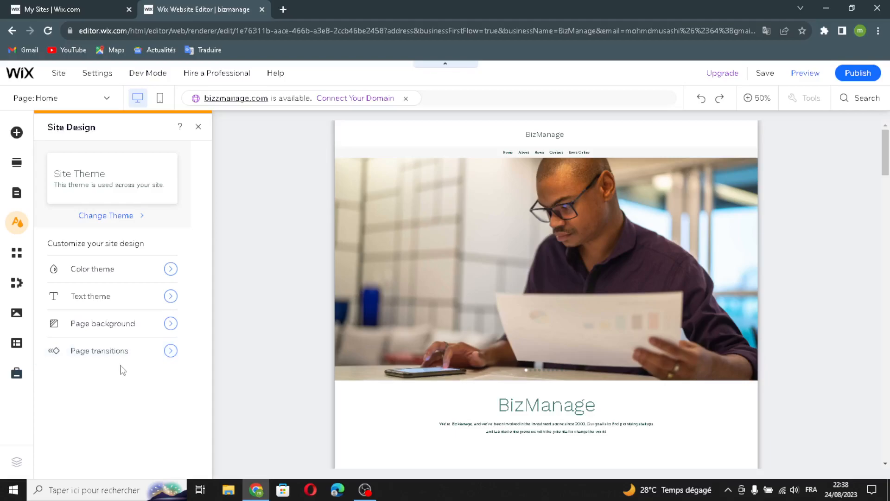
{"action": "left_click", "coordinate": [18, 260]}
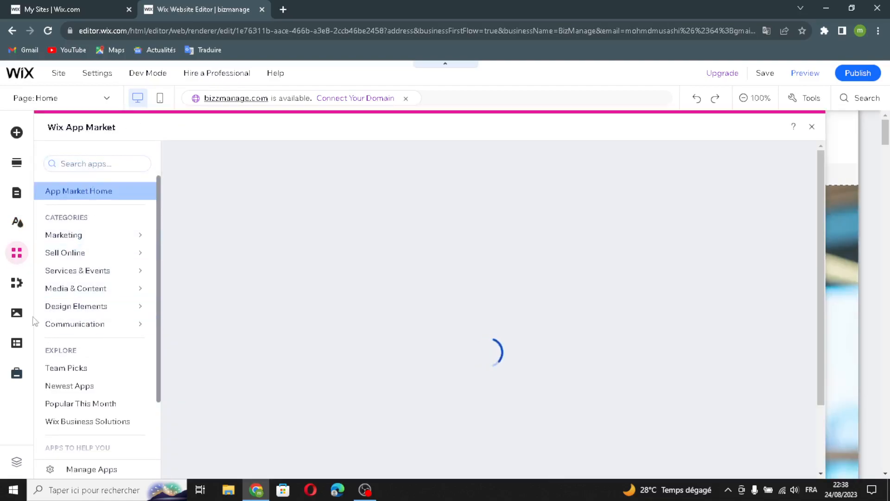
Open My Business, scroll through the Media library, then bring up the CMS panel.
{"action": "left_click", "coordinate": [16, 284]}
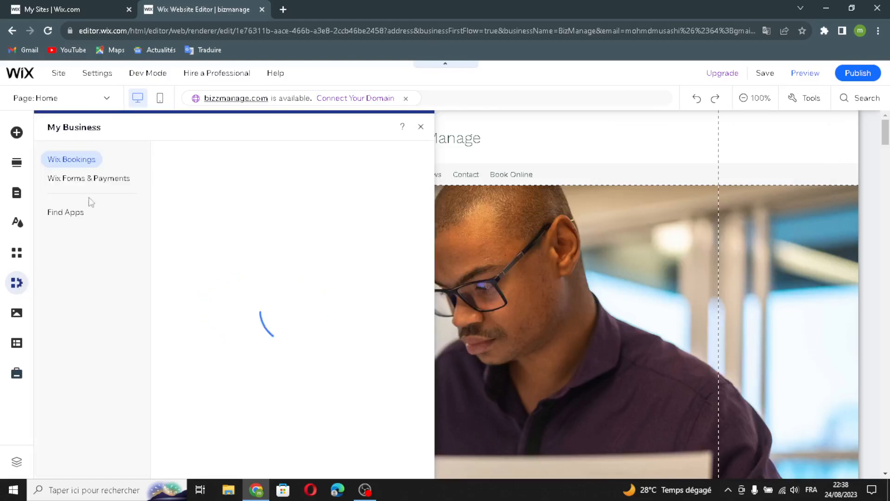
{"action": "left_click", "coordinate": [17, 317]}
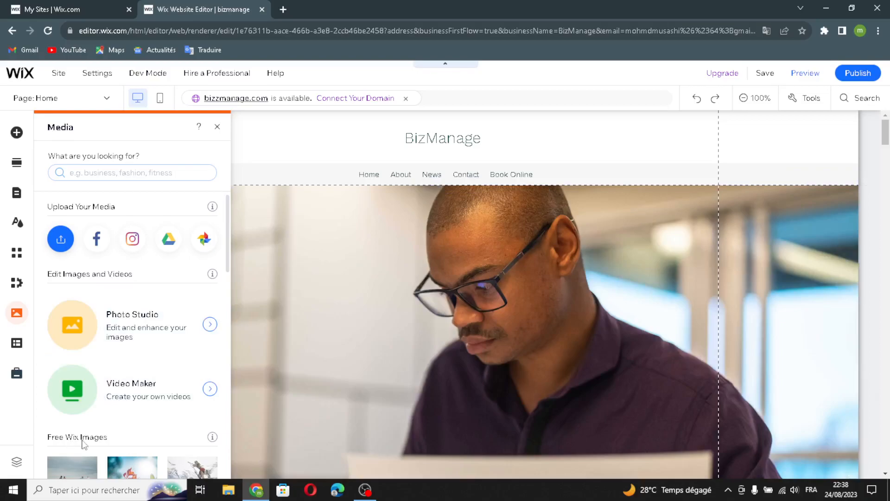
{"action": "scroll", "coordinate": [82, 443], "scroll_direction": "down", "scroll_amount": 4}
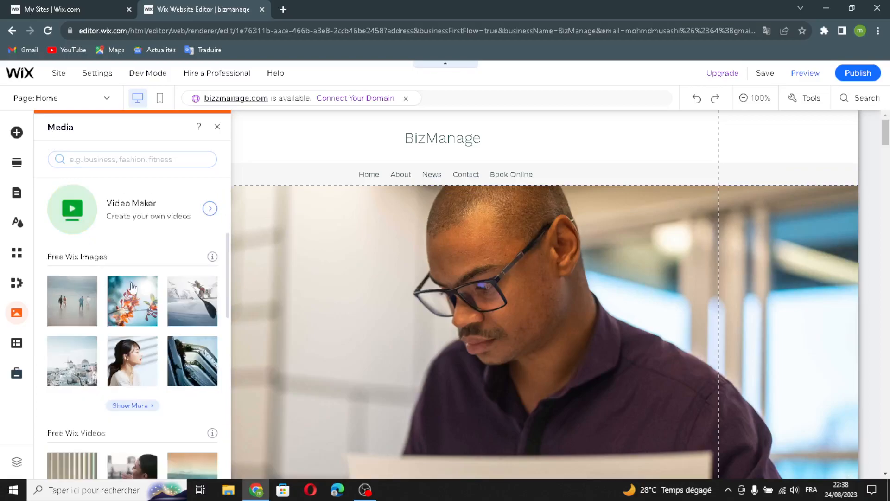
{"action": "scroll", "coordinate": [67, 451], "scroll_direction": "down", "scroll_amount": 4}
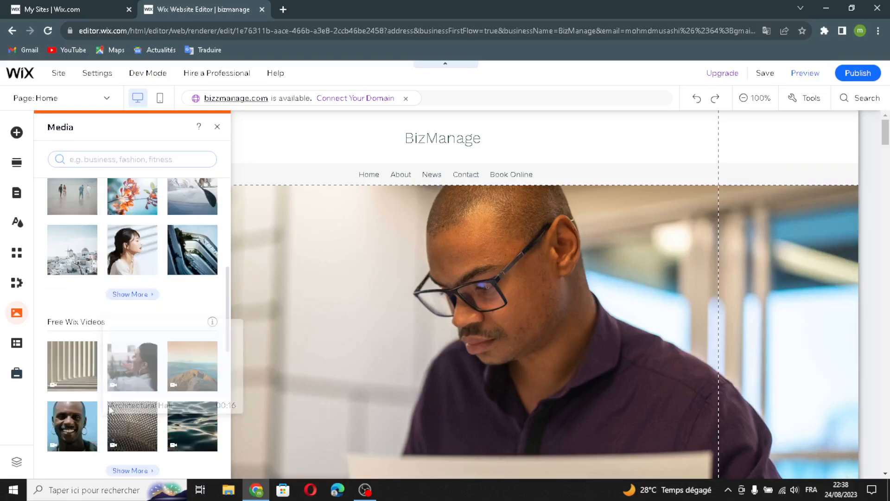
{"action": "left_click", "coordinate": [15, 344]}
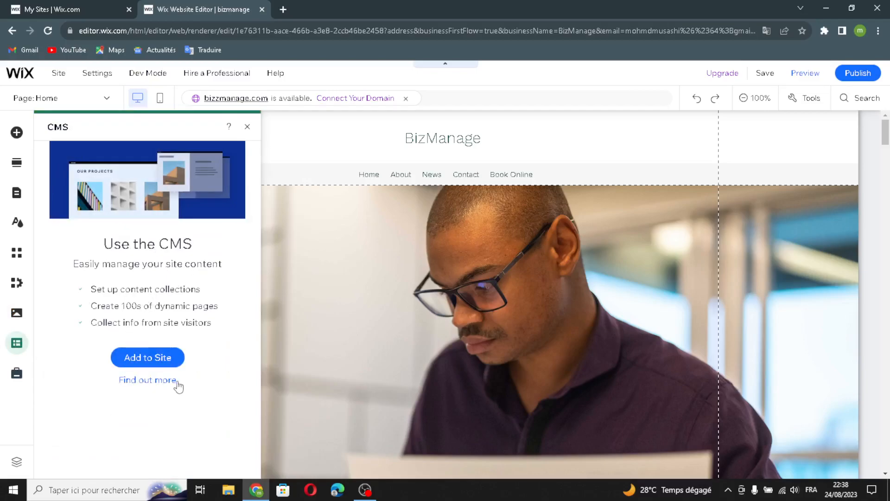
Review the Marketing & SEO tools, then close that panel to show the full home page.
{"action": "left_click", "coordinate": [16, 374]}
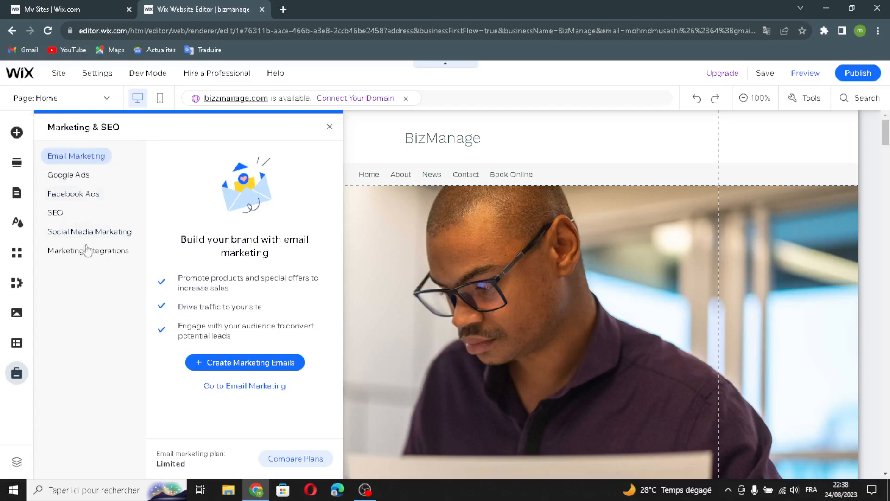
{"action": "left_click", "coordinate": [329, 127]}
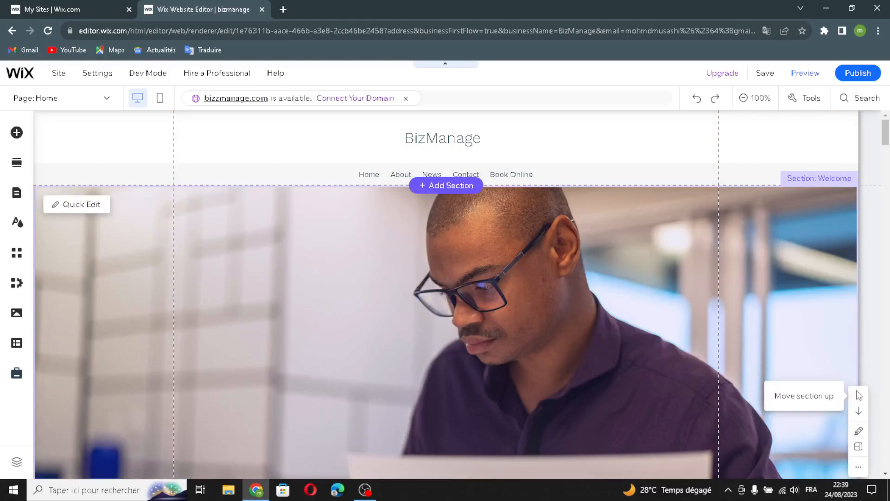
Open the Welcome section's More actions, scroll to Our Services, and dismiss the site-published confirmation.
{"action": "left_click", "coordinate": [859, 468]}
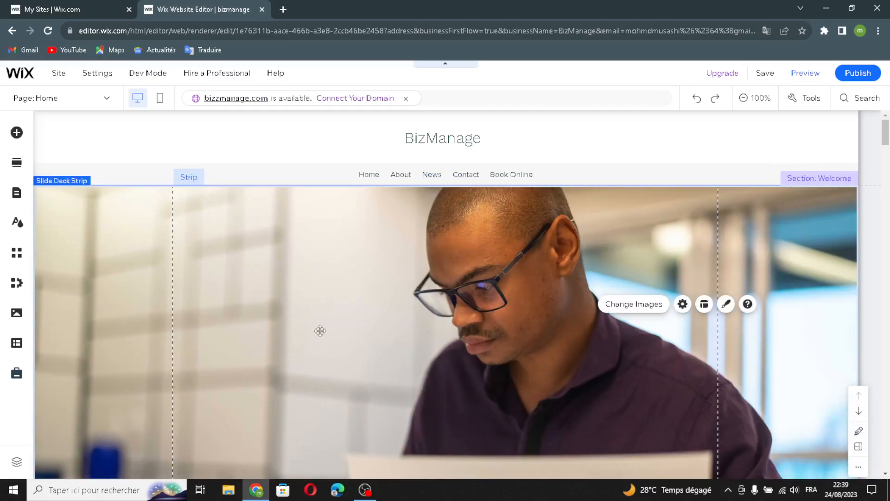
{"action": "scroll", "coordinate": [320, 329], "scroll_direction": "down", "scroll_amount": 8}
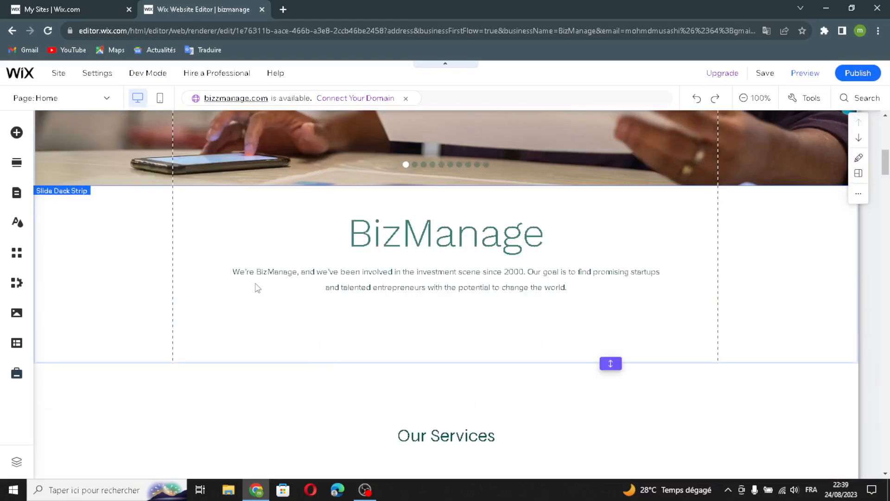
{"action": "scroll", "coordinate": [756, 166], "scroll_direction": "down", "scroll_amount": 3}
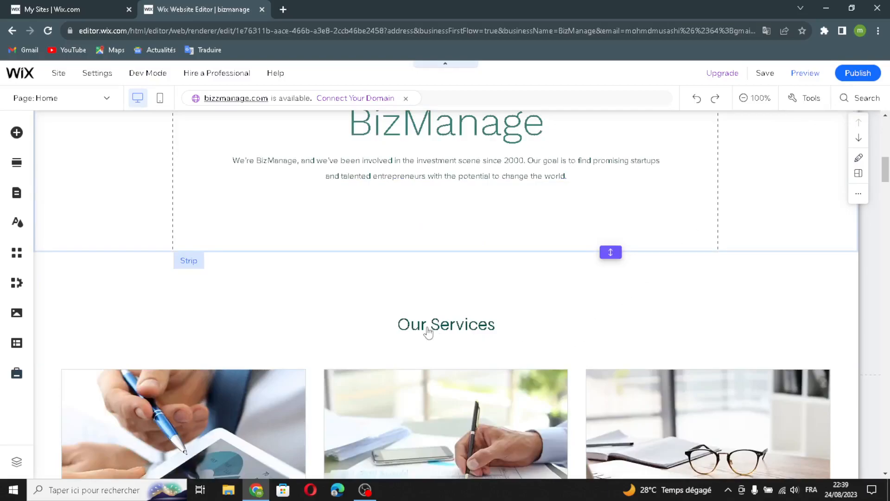
{"action": "mouse_move", "coordinate": [456, 272]}
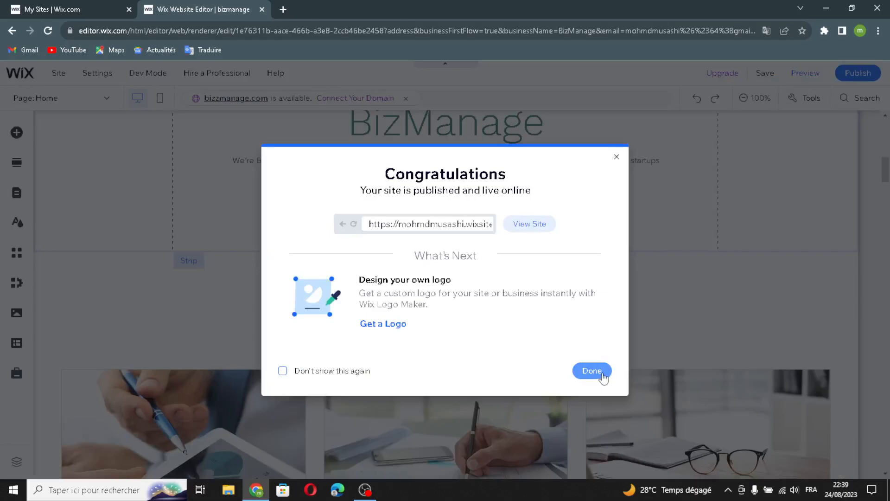
{"action": "left_click", "coordinate": [599, 373]}
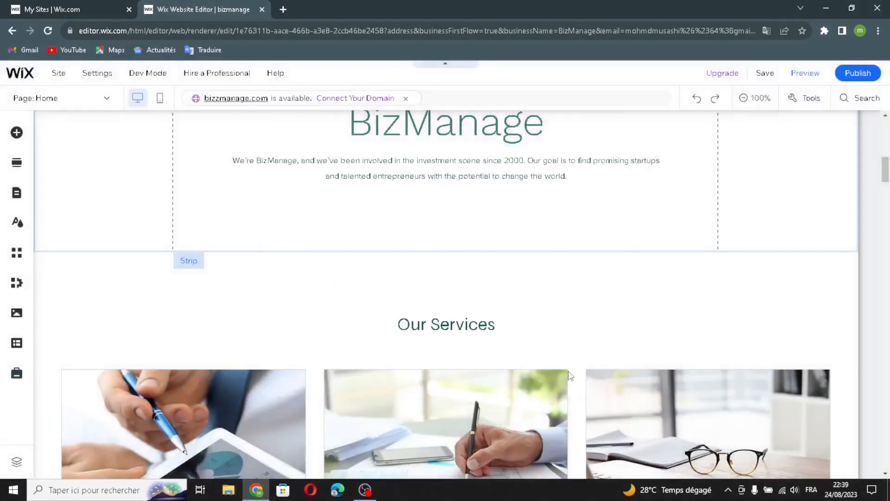